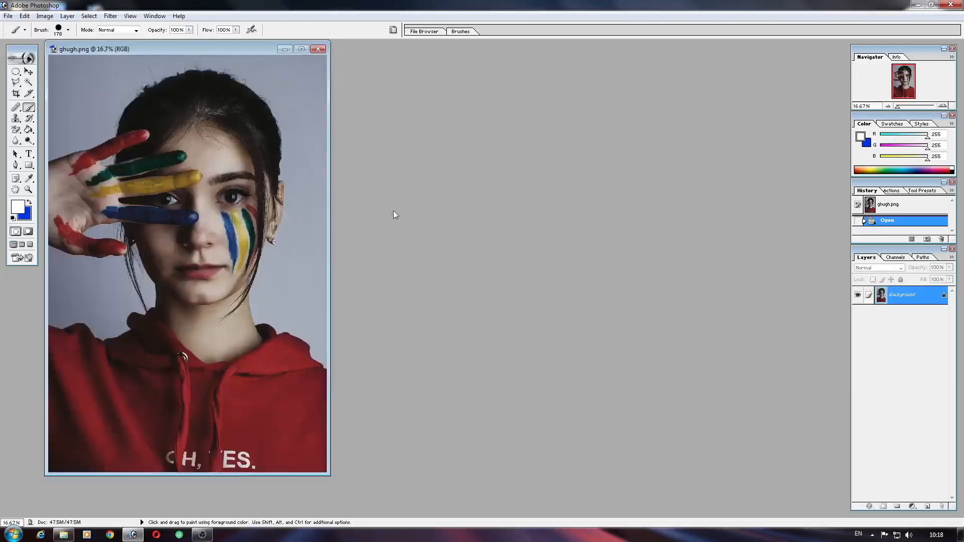
- Maximize the ghugh.png image window and duplicate the Background layer as Background copy
{"action": "left_click", "coordinate": [301, 49]}
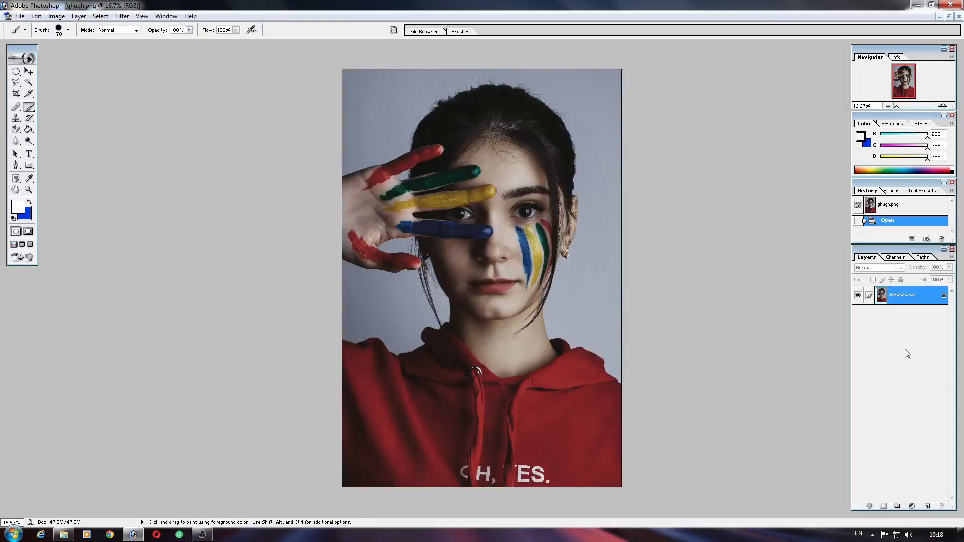
{"action": "right_click", "coordinate": [900, 296]}
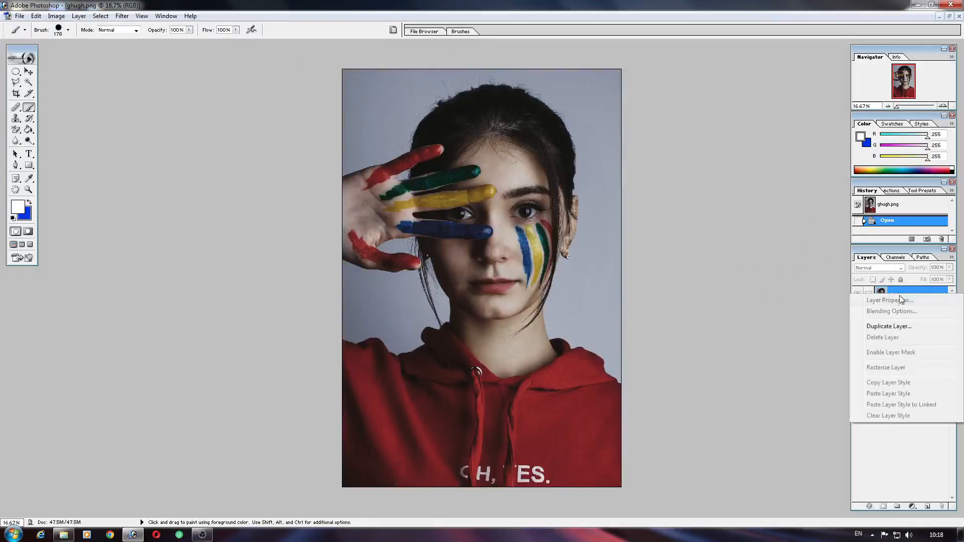
{"action": "left_click", "coordinate": [888, 326]}
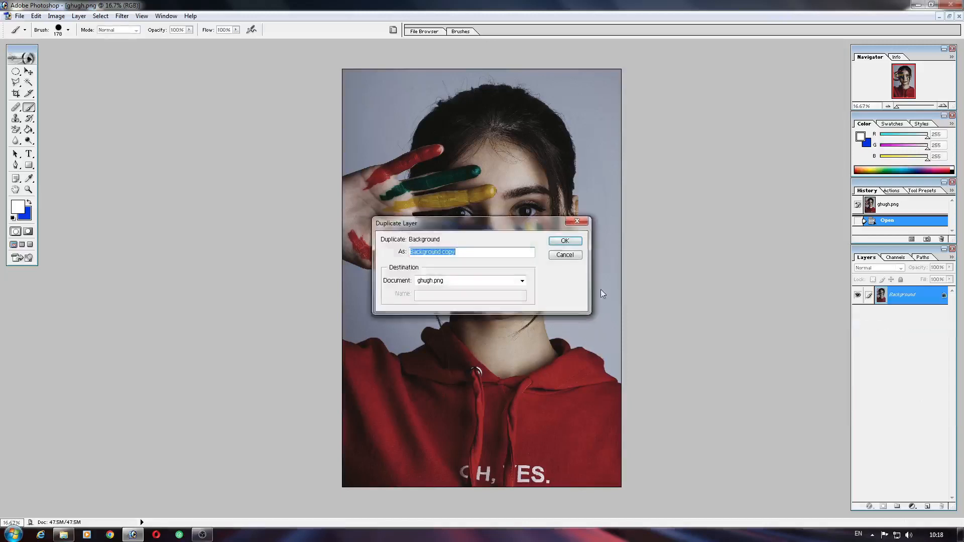
{"action": "left_click", "coordinate": [565, 241]}
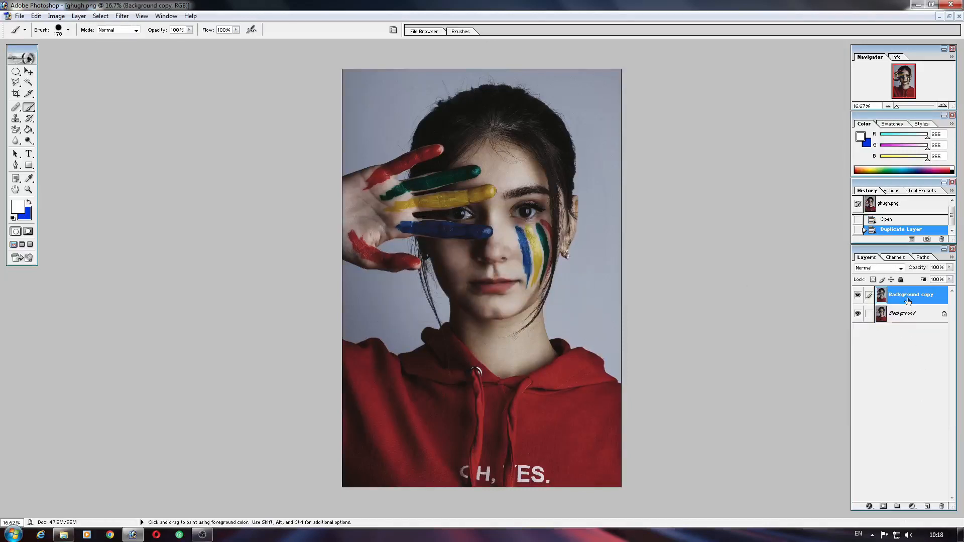
- Add a Hue/Saturation adjustment layer with Saturation +67 and merge it down into the Background copy layer
{"action": "left_click", "coordinate": [912, 507]}
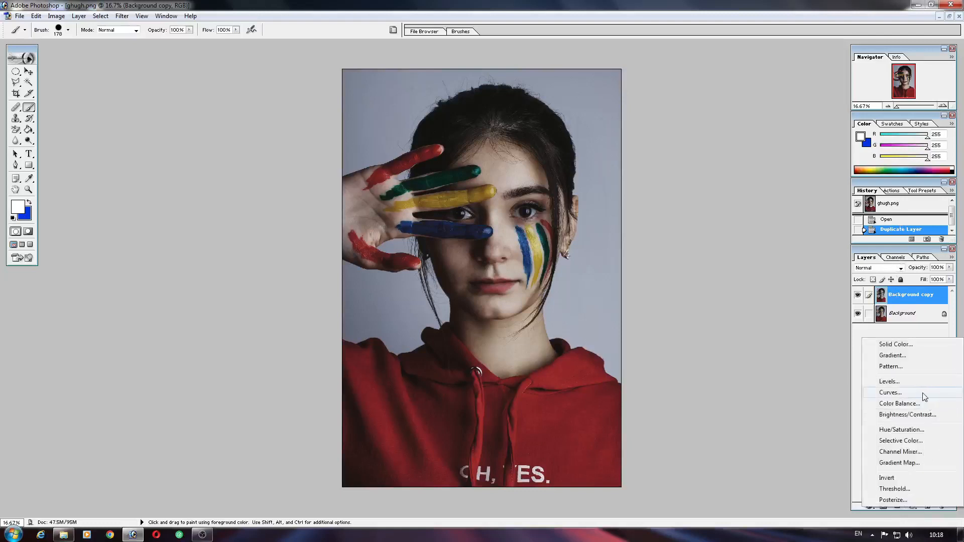
{"action": "left_click", "coordinate": [901, 431]}
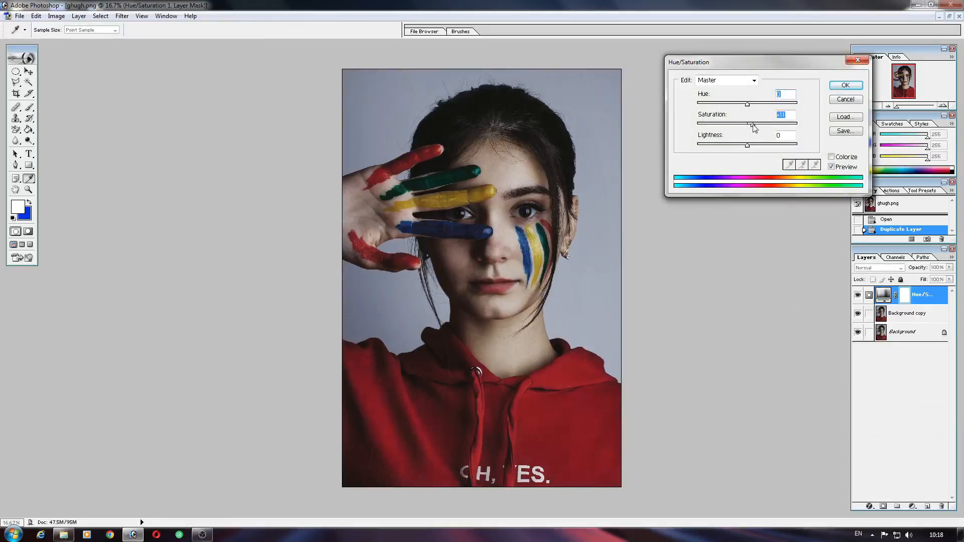
{"action": "left_click_drag", "start_coordinate": [753, 127], "coordinate": [780, 126]}
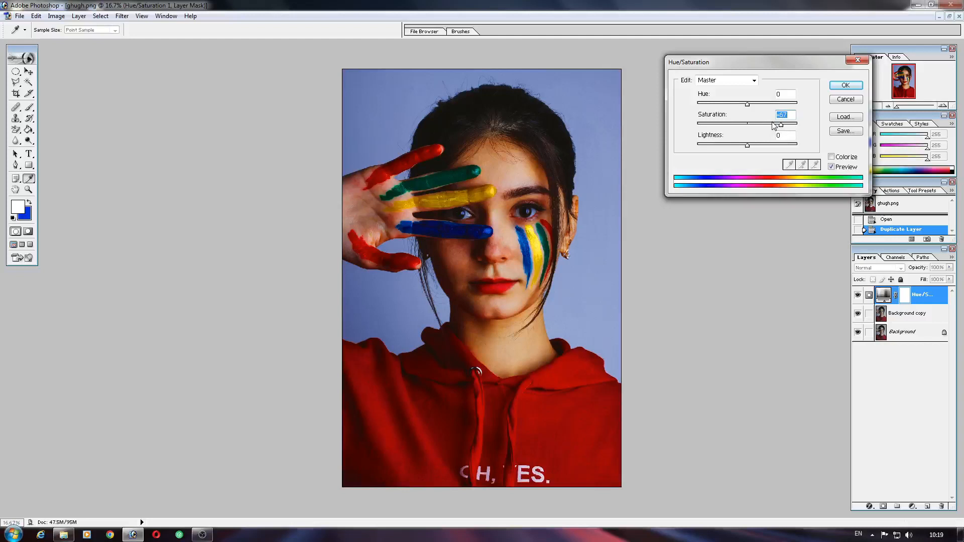
{"action": "left_click", "coordinate": [846, 86]}
{"action": "key", "text": "b"}
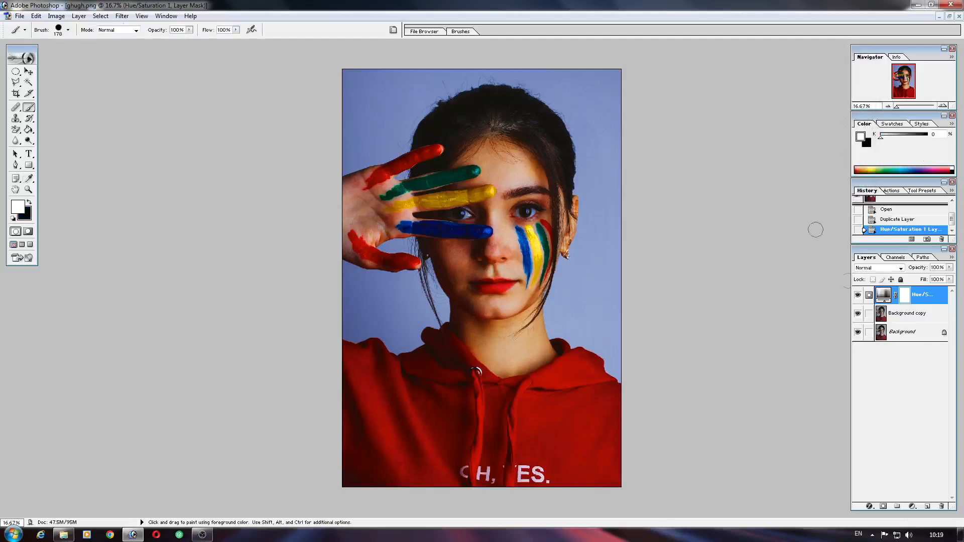
{"action": "key", "text": "ctrl+e"}
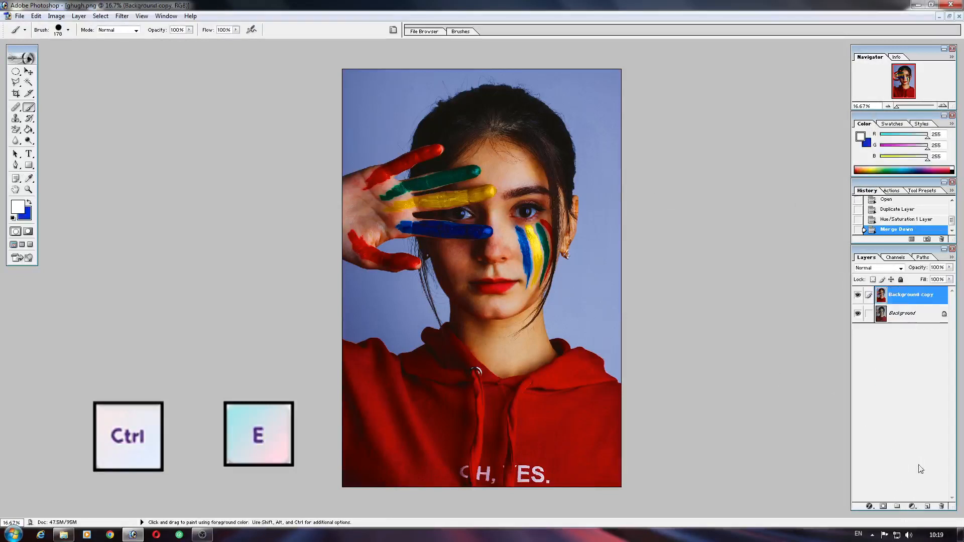
- Add a Curves adjustment layer that brightens the RGB midtones, with a curve point at input 97 and output 132
{"action": "left_click", "coordinate": [912, 507]}
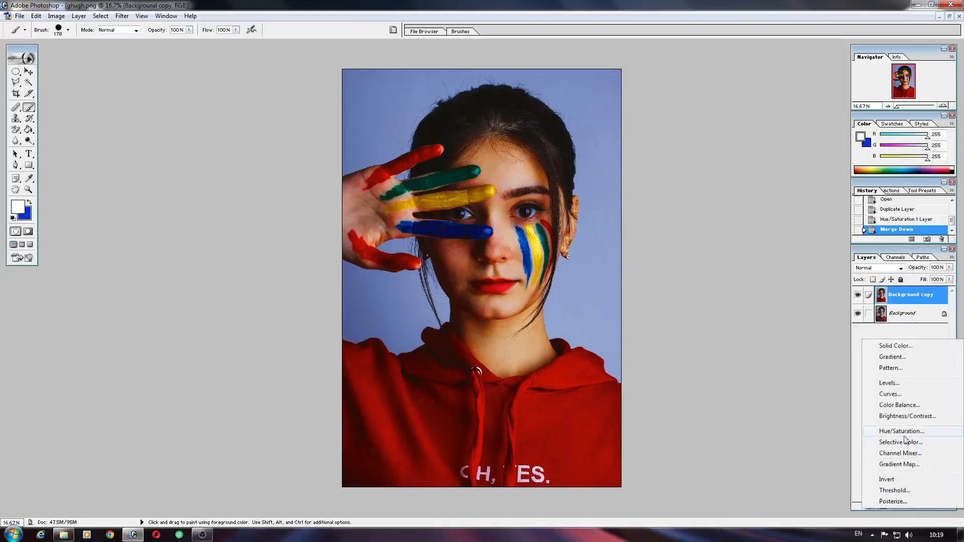
{"action": "left_click", "coordinate": [889, 394]}
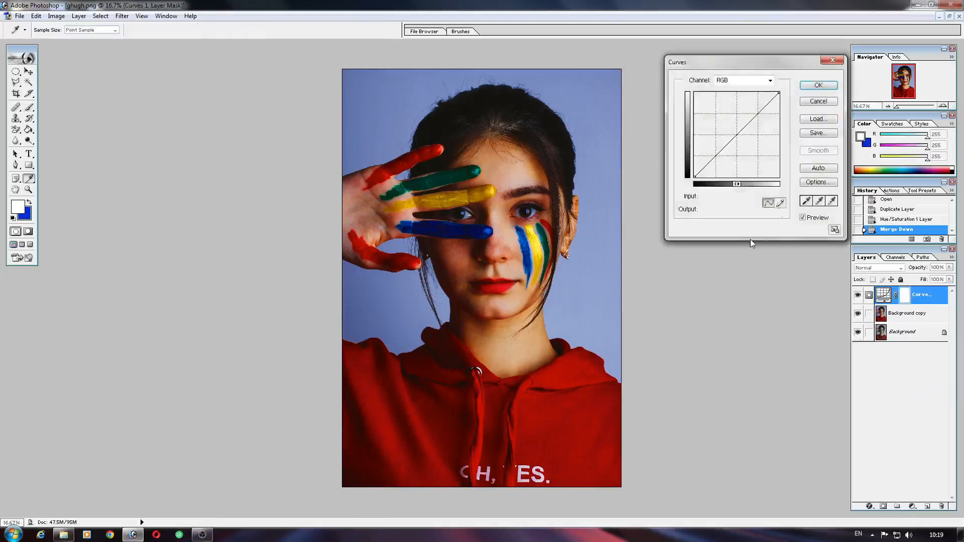
{"action": "left_click_drag", "start_coordinate": [734, 133], "coordinate": [726, 133]}
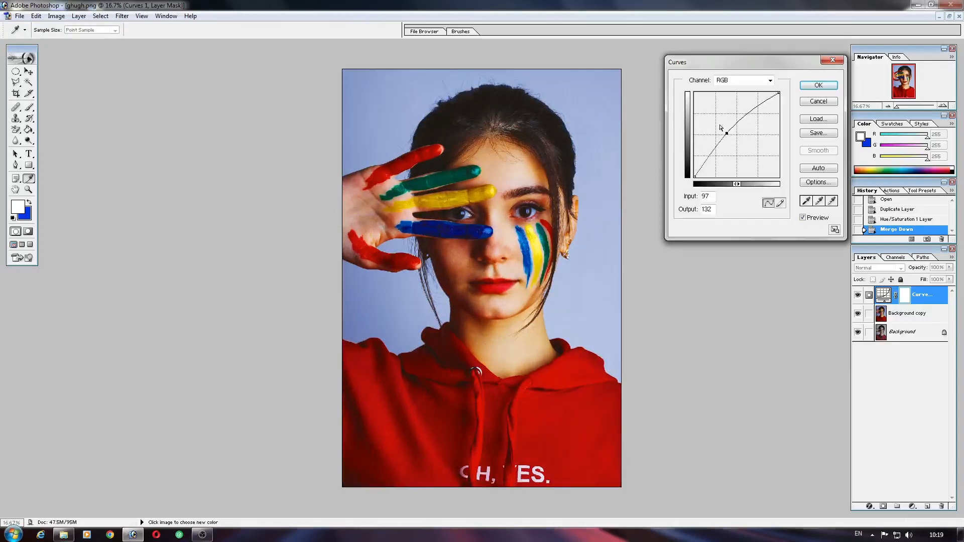
{"action": "left_click", "coordinate": [816, 86]}
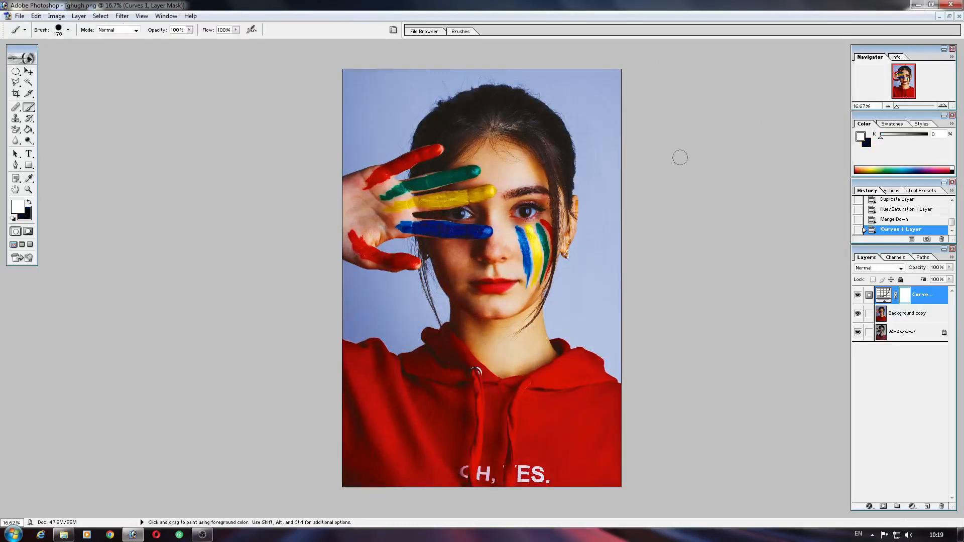
- Make a small elliptical marquee selection on the skin of the forehead
{"action": "key", "text": "ctrl+plus"}
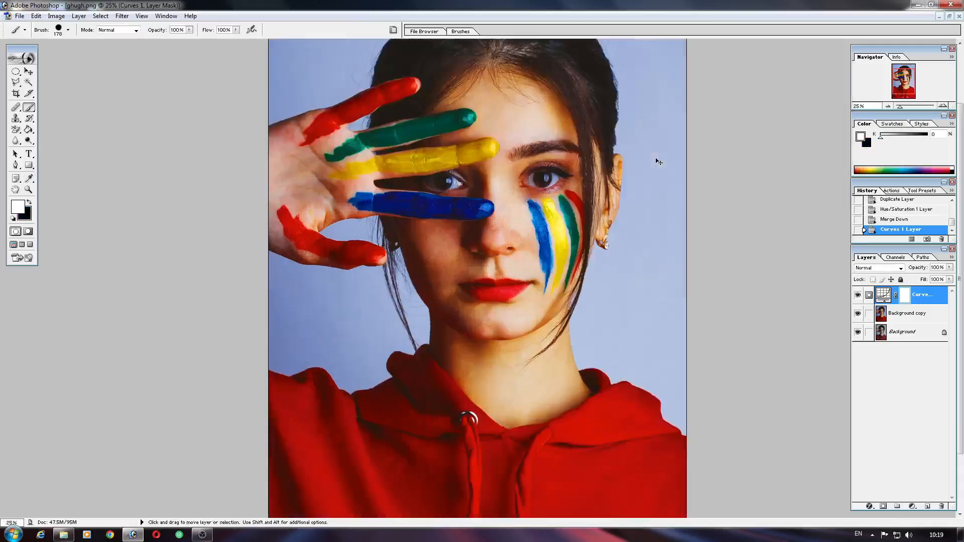
{"action": "key", "text": "ctrl+plus"}
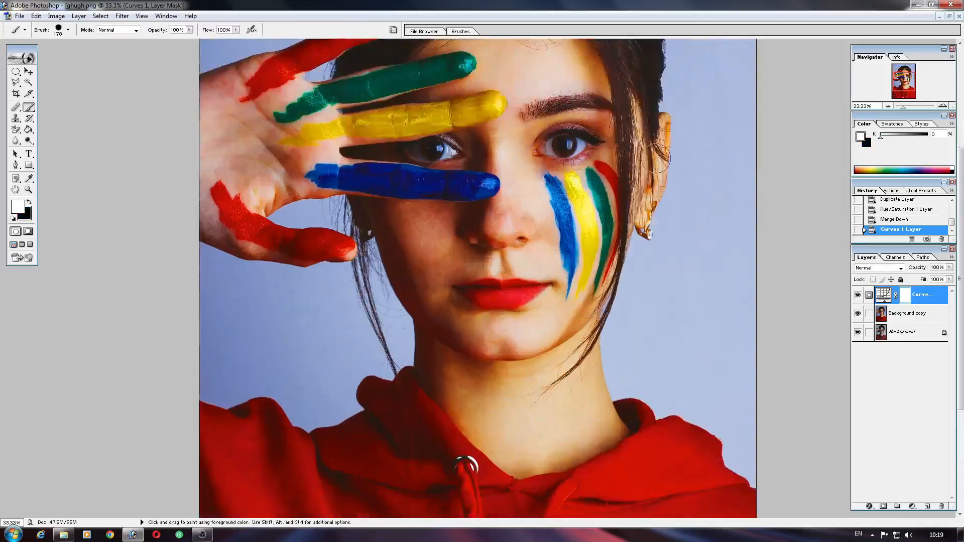
{"action": "scroll", "coordinate": [650, 157], "scroll_direction": "up", "scroll_amount": 4}
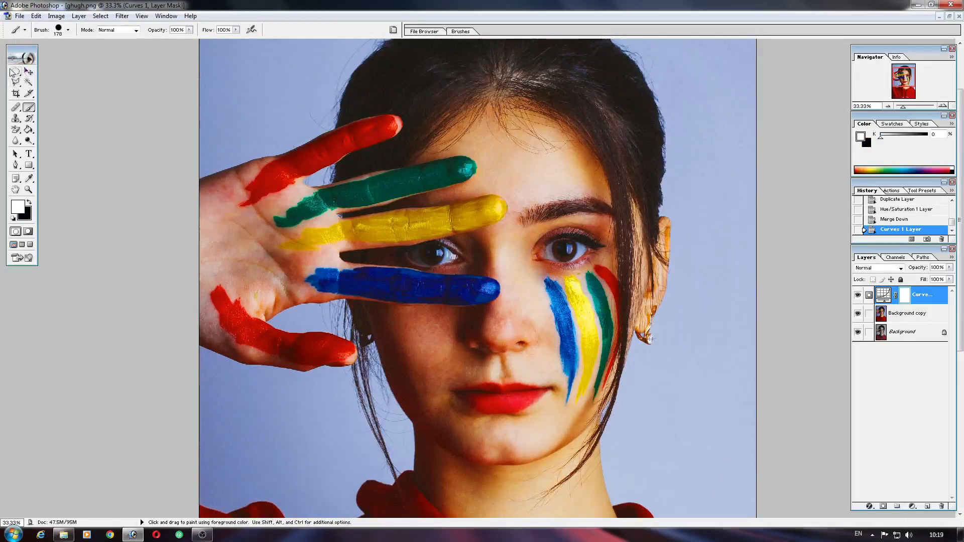
{"action": "left_click", "coordinate": [15, 72]}
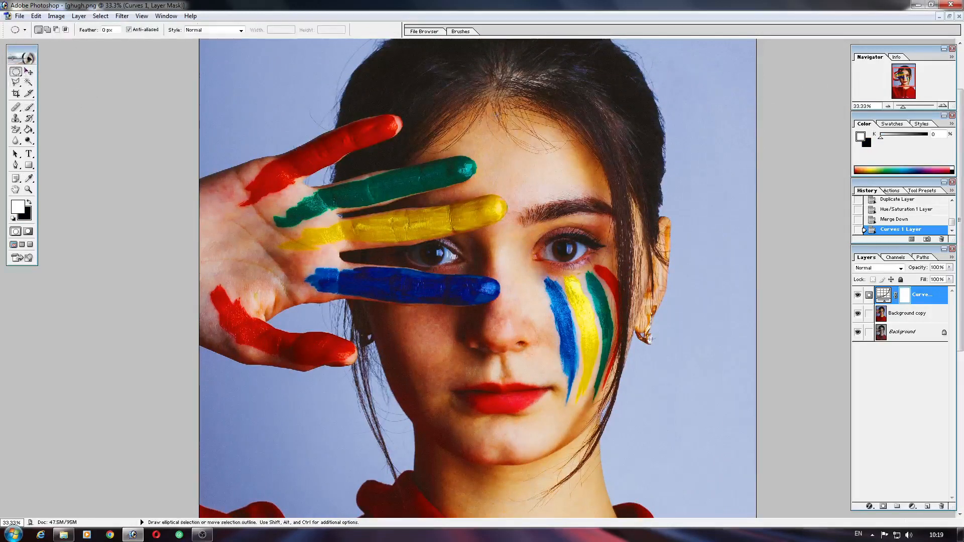
{"action": "left_click_drag", "start_coordinate": [555, 180], "coordinate": [497, 113]}
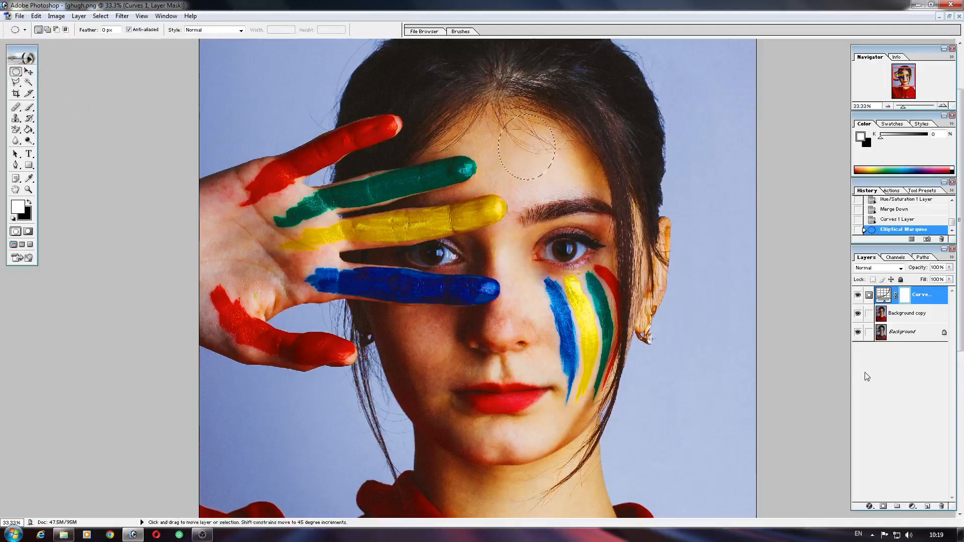
- Add a Selective Color adjustment layer for the selection, lowering Black to about -85% in Reds and about -32% in Yellows
{"action": "left_click", "coordinate": [912, 506]}
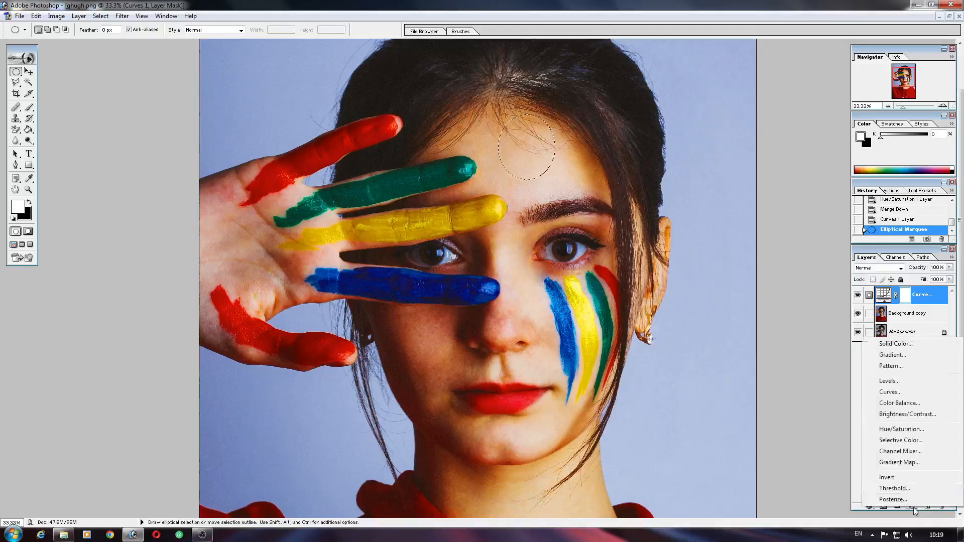
{"action": "left_click", "coordinate": [907, 442]}
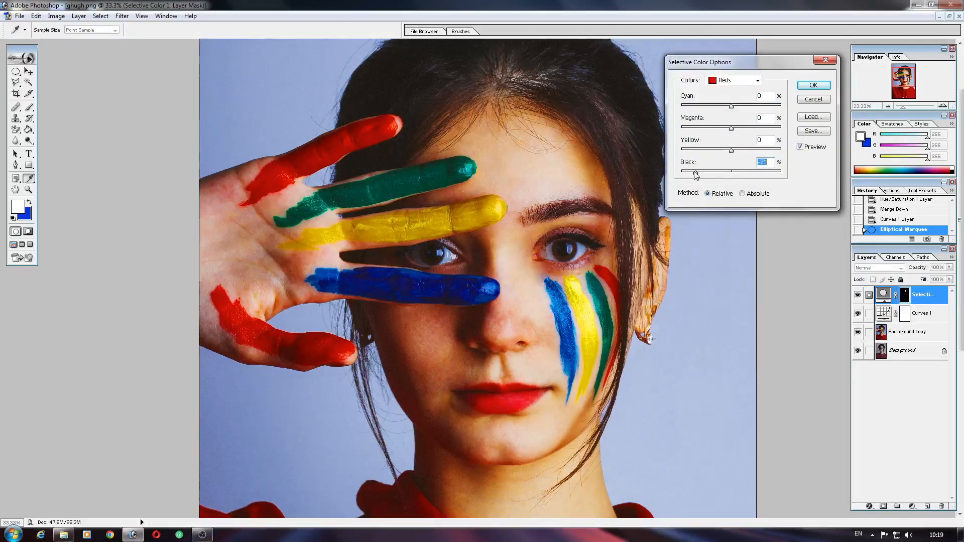
{"action": "left_click", "coordinate": [733, 82]}
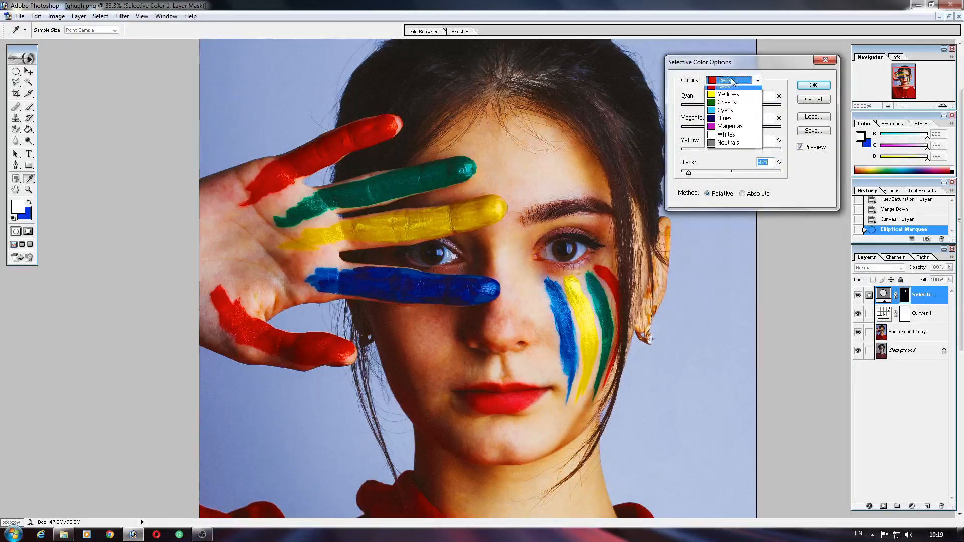
{"action": "left_click", "coordinate": [729, 99]}
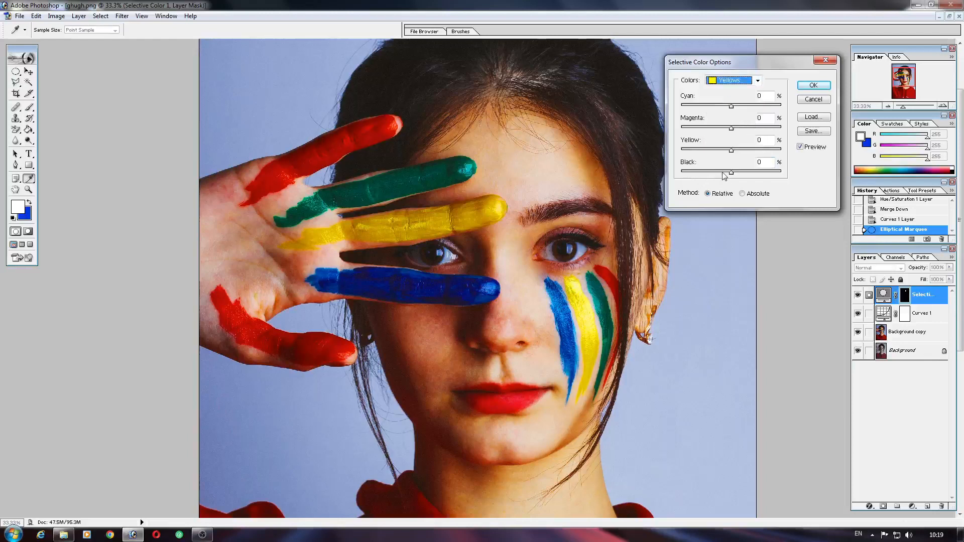
{"action": "left_click_drag", "start_coordinate": [722, 173], "coordinate": [720, 172]}
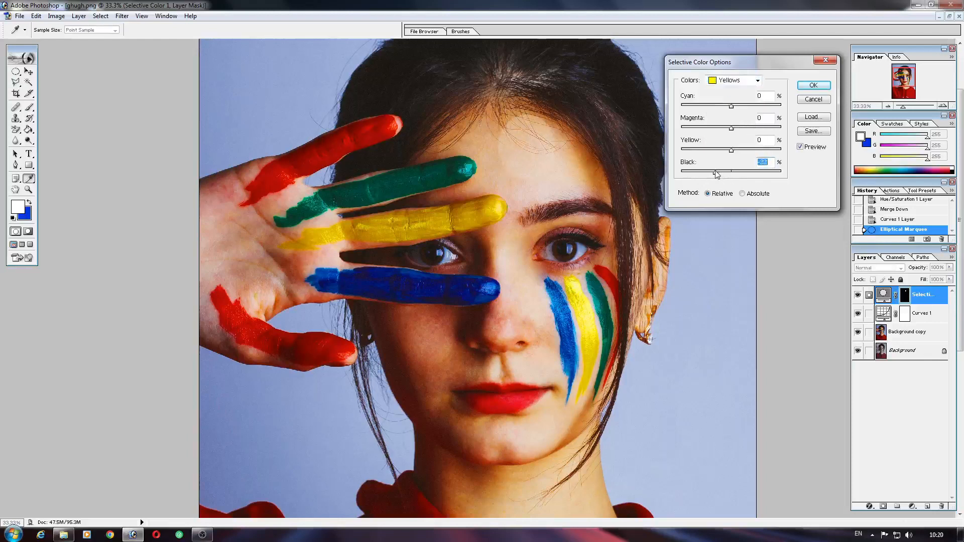
{"action": "left_click", "coordinate": [814, 85]}
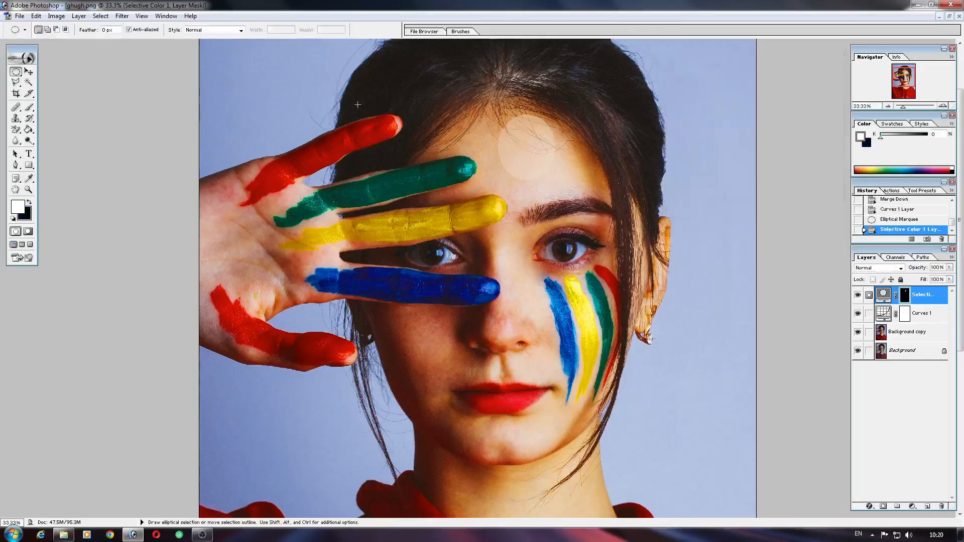
- Paint white with the Brush on the Selective Color mask over the forehead, the skin around the uncovered eye and the mouth area
{"action": "left_click", "coordinate": [29, 107]}
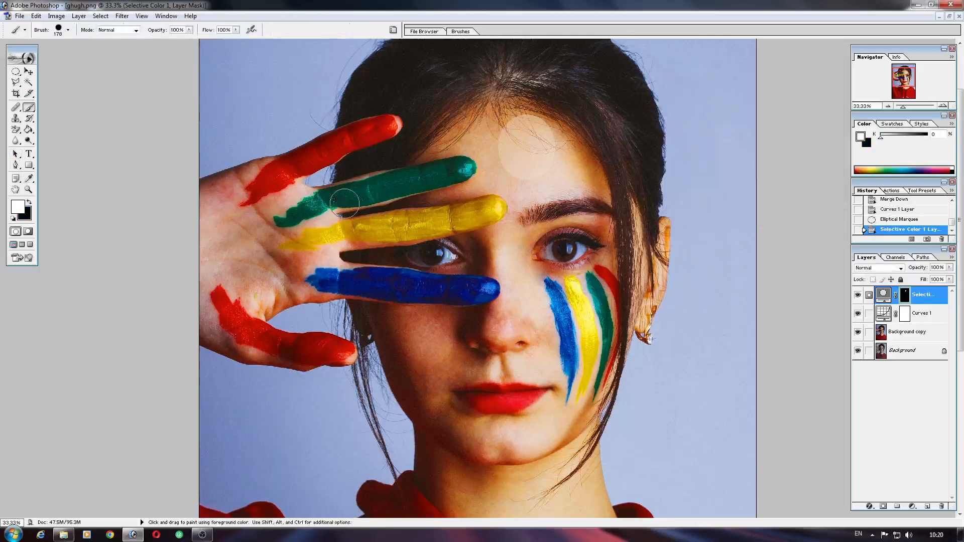
{"action": "mouse_move", "coordinate": [500, 120]}
{"action": "left_mouse_down"}
{"action": "mouse_move", "coordinate": [547, 132]}
{"action": "mouse_move", "coordinate": [530, 123]}
{"action": "mouse_move", "coordinate": [535, 116]}
{"action": "mouse_move", "coordinate": [552, 125]}
{"action": "mouse_move", "coordinate": [584, 168]}
{"action": "mouse_move", "coordinate": [569, 145]}
{"action": "mouse_move", "coordinate": [583, 160]}
{"action": "mouse_move", "coordinate": [599, 215]}
{"action": "mouse_move", "coordinate": [577, 248]}
{"action": "mouse_move", "coordinate": [574, 201]}
{"action": "mouse_move", "coordinate": [566, 204]}
{"action": "mouse_move", "coordinate": [576, 234]}
{"action": "mouse_move", "coordinate": [590, 228]}
{"action": "mouse_move", "coordinate": [600, 240]}
{"action": "mouse_move", "coordinate": [529, 203]}
{"action": "mouse_move", "coordinate": [485, 107]}
{"action": "mouse_move", "coordinate": [421, 144]}
{"action": "left_mouse_up"}
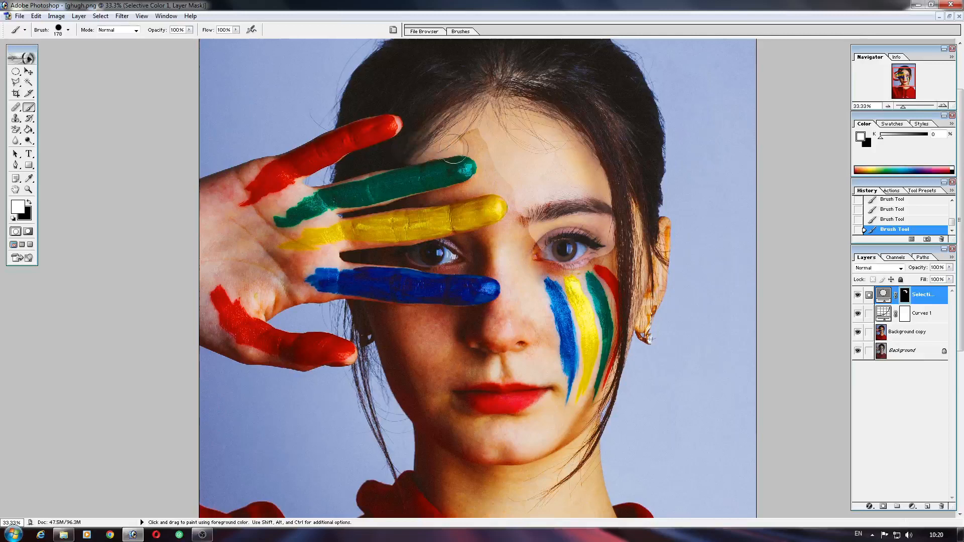
{"action": "mouse_move", "coordinate": [454, 149]}
{"action": "left_mouse_down"}
{"action": "mouse_move", "coordinate": [476, 142]}
{"action": "mouse_move", "coordinate": [489, 176]}
{"action": "mouse_move", "coordinate": [506, 189]}
{"action": "mouse_move", "coordinate": [520, 182]}
{"action": "mouse_move", "coordinate": [534, 254]}
{"action": "mouse_move", "coordinate": [489, 355]}
{"action": "mouse_move", "coordinate": [418, 352]}
{"action": "mouse_move", "coordinate": [485, 347]}
{"action": "mouse_move", "coordinate": [490, 384]}
{"action": "mouse_move", "coordinate": [475, 367]}
{"action": "mouse_move", "coordinate": [495, 389]}
{"action": "mouse_move", "coordinate": [497, 363]}
{"action": "mouse_move", "coordinate": [505, 370]}
{"action": "mouse_move", "coordinate": [439, 378]}
{"action": "mouse_move", "coordinate": [438, 399]}
{"action": "mouse_move", "coordinate": [489, 429]}
{"action": "mouse_move", "coordinate": [533, 436]}
{"action": "mouse_move", "coordinate": [511, 428]}
{"action": "mouse_move", "coordinate": [539, 424]}
{"action": "left_mouse_up"}
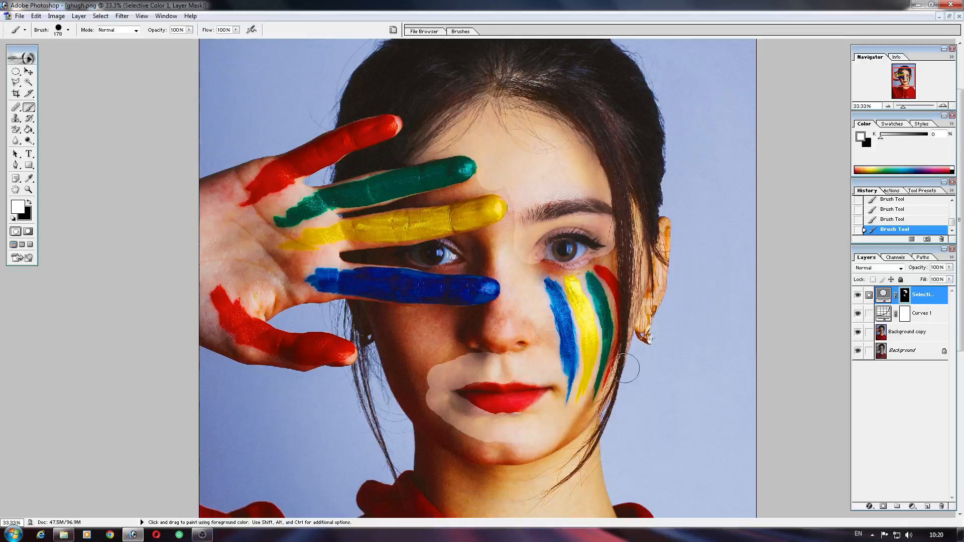
- Revert the last brush stroke and paint the mask over the chin and the skin around the eye between the fingers
{"action": "left_click", "coordinate": [883, 220]}
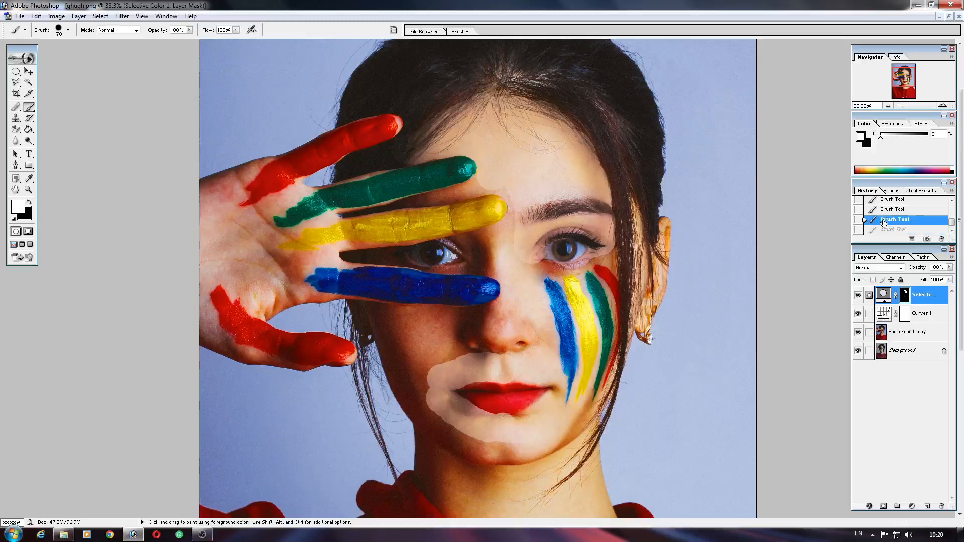
{"action": "left_click", "coordinate": [496, 428]}
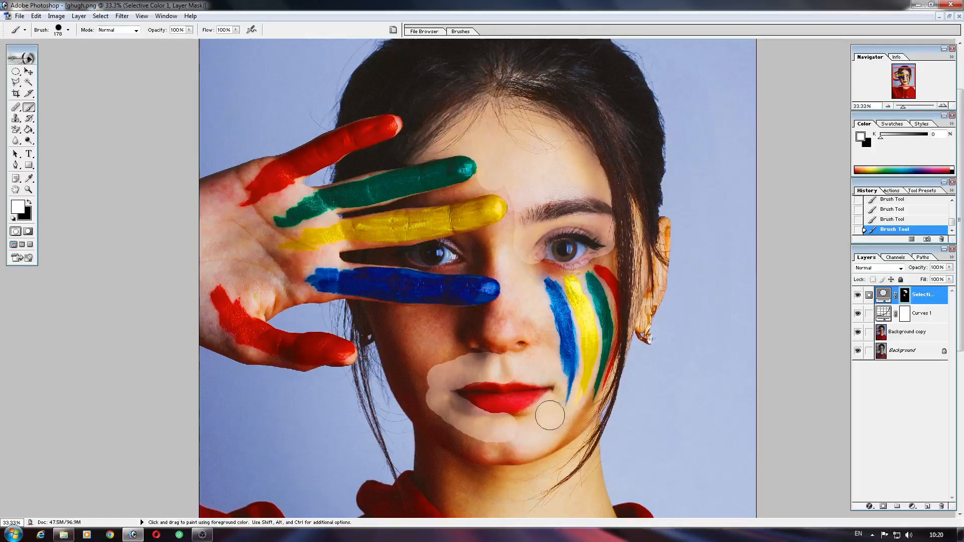
{"action": "left_click_drag", "start_coordinate": [549, 415], "coordinate": [514, 427]}
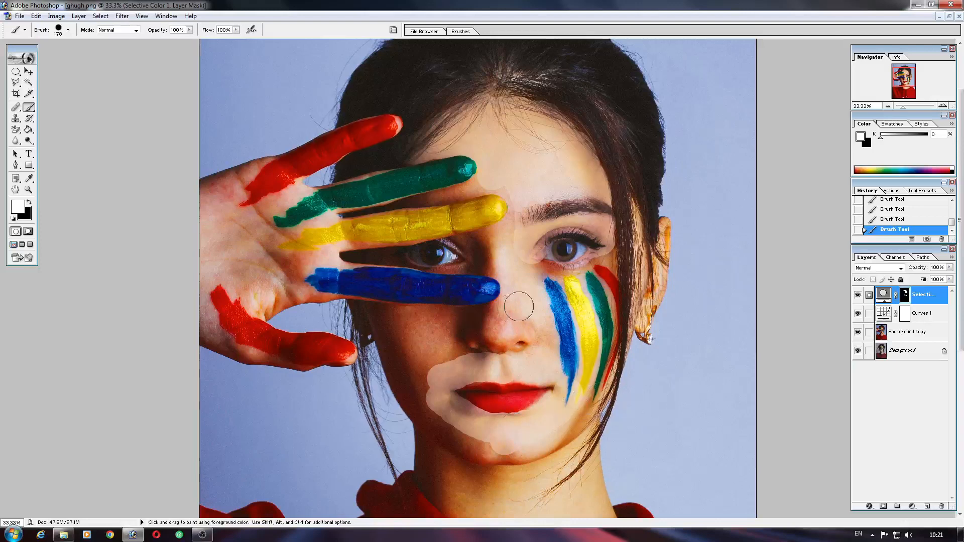
{"action": "mouse_move", "coordinate": [510, 185]}
{"action": "left_mouse_down"}
{"action": "mouse_move", "coordinate": [518, 200]}
{"action": "mouse_move", "coordinate": [497, 236]}
{"action": "mouse_move", "coordinate": [438, 253]}
{"action": "mouse_move", "coordinate": [344, 252]}
{"action": "mouse_move", "coordinate": [358, 255]}
{"action": "left_mouse_up"}
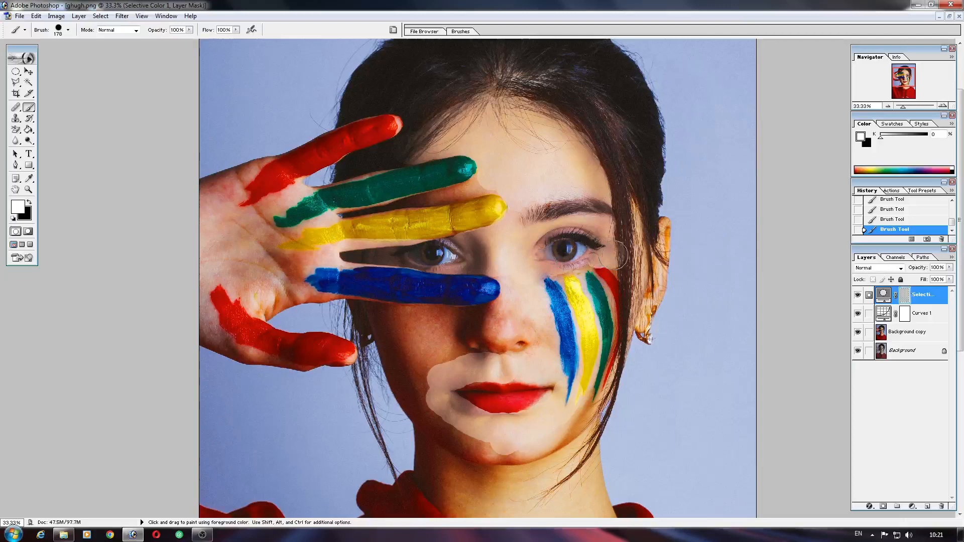
- Undo a stray stroke over the hair at the temple and paint the mask over the ear and nose
{"action": "left_click_drag", "start_coordinate": [625, 190], "coordinate": [627, 236]}
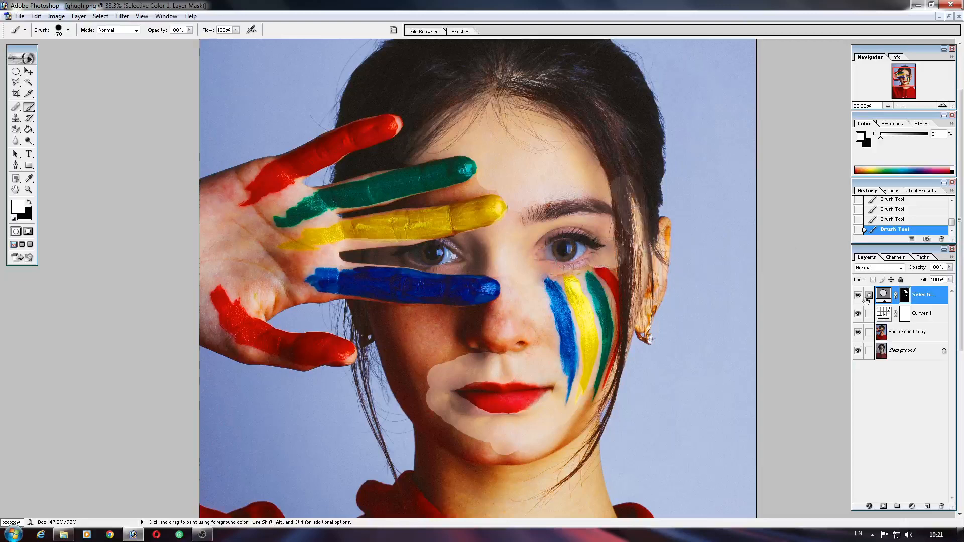
{"action": "left_click", "coordinate": [891, 219]}
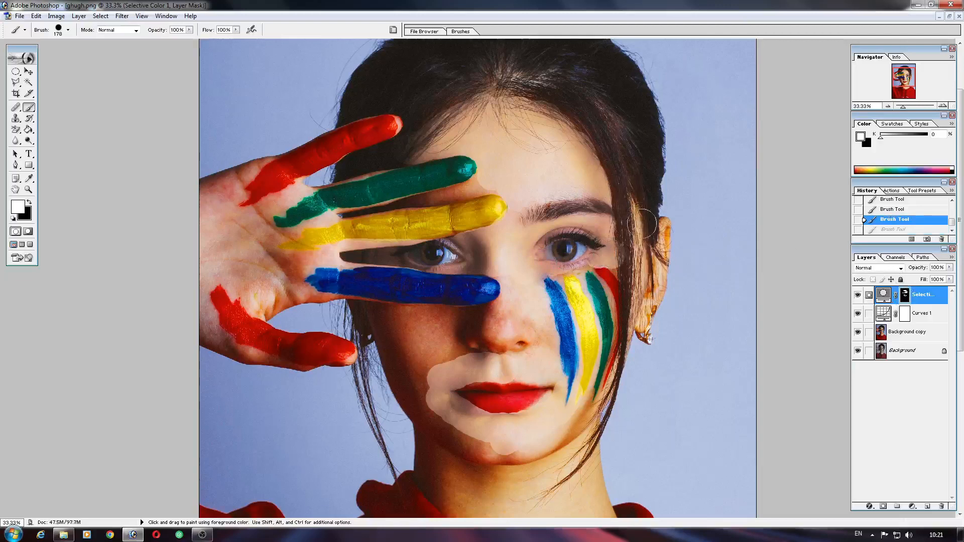
{"action": "left_click_drag", "start_coordinate": [663, 226], "coordinate": [647, 346]}
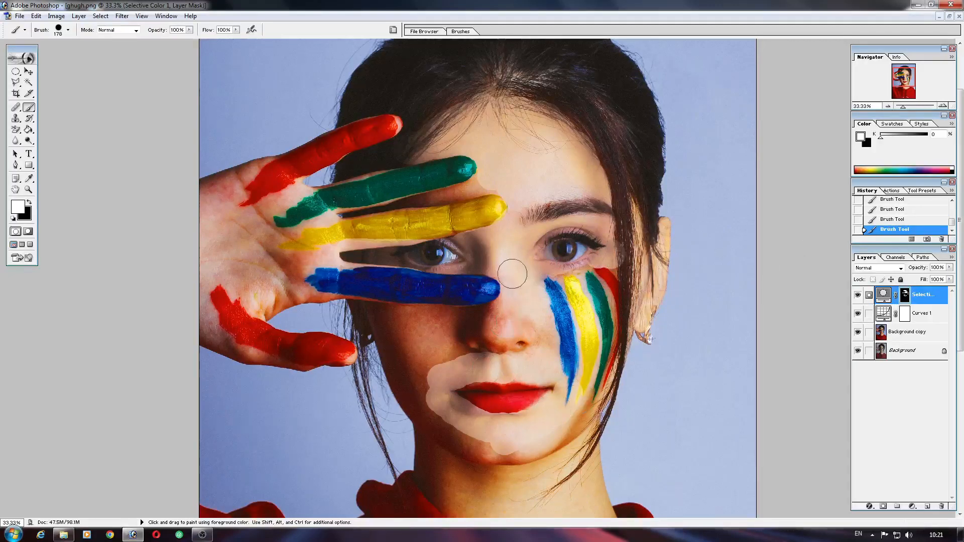
{"action": "mouse_move", "coordinate": [516, 292]}
{"action": "left_mouse_down"}
{"action": "mouse_move", "coordinate": [479, 327]}
{"action": "mouse_move", "coordinate": [482, 338]}
{"action": "mouse_move", "coordinate": [527, 323]}
{"action": "left_mouse_up"}
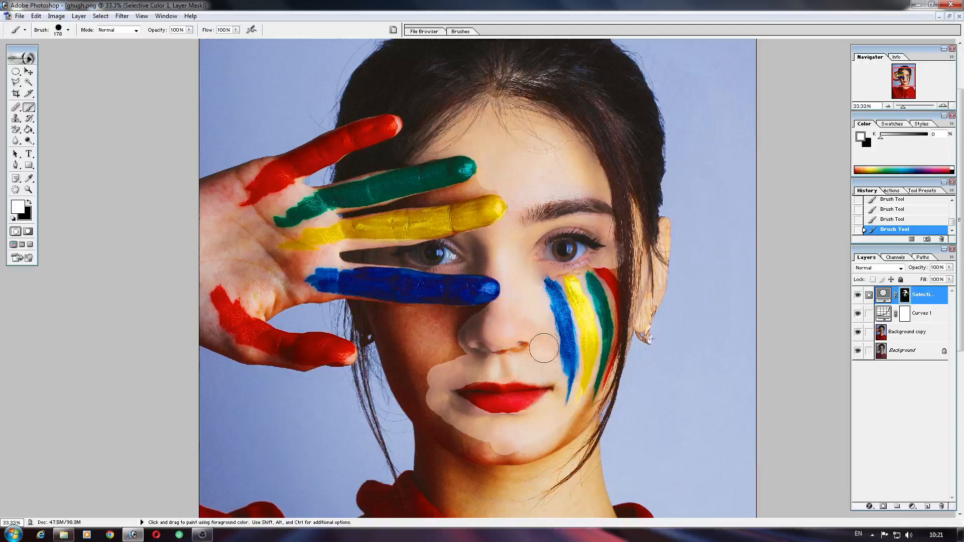
- Paint the Selective Color mask over the cheeks, the jaw and the whole neck down to the hoodie collar
{"action": "mouse_move", "coordinate": [533, 352]}
{"action": "left_mouse_down"}
{"action": "mouse_move", "coordinate": [468, 359]}
{"action": "mouse_move", "coordinate": [464, 342]}
{"action": "mouse_move", "coordinate": [489, 317]}
{"action": "mouse_move", "coordinate": [365, 312]}
{"action": "mouse_move", "coordinate": [393, 355]}
{"action": "mouse_move", "coordinate": [406, 324]}
{"action": "mouse_move", "coordinate": [415, 368]}
{"action": "mouse_move", "coordinate": [463, 346]}
{"action": "mouse_move", "coordinate": [428, 360]}
{"action": "mouse_move", "coordinate": [411, 381]}
{"action": "mouse_move", "coordinate": [415, 398]}
{"action": "mouse_move", "coordinate": [396, 360]}
{"action": "mouse_move", "coordinate": [408, 406]}
{"action": "mouse_move", "coordinate": [432, 438]}
{"action": "mouse_move", "coordinate": [455, 433]}
{"action": "mouse_move", "coordinate": [530, 465]}
{"action": "mouse_move", "coordinate": [603, 403]}
{"action": "mouse_move", "coordinate": [571, 417]}
{"action": "mouse_move", "coordinate": [566, 408]}
{"action": "mouse_move", "coordinate": [575, 407]}
{"action": "mouse_move", "coordinate": [538, 364]}
{"action": "mouse_move", "coordinate": [514, 366]}
{"action": "mouse_move", "coordinate": [561, 376]}
{"action": "left_mouse_up"}
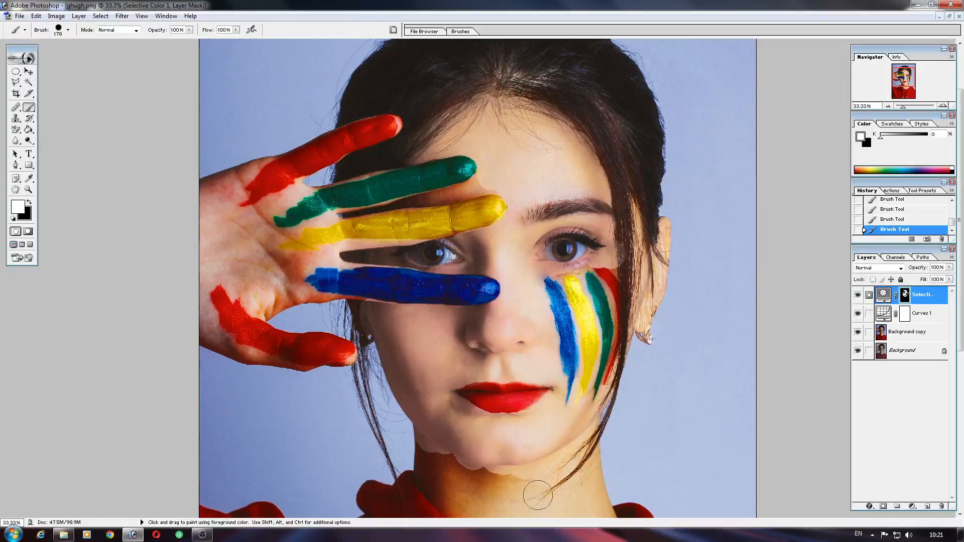
{"action": "scroll", "coordinate": [576, 459], "scroll_direction": "down", "scroll_amount": 5}
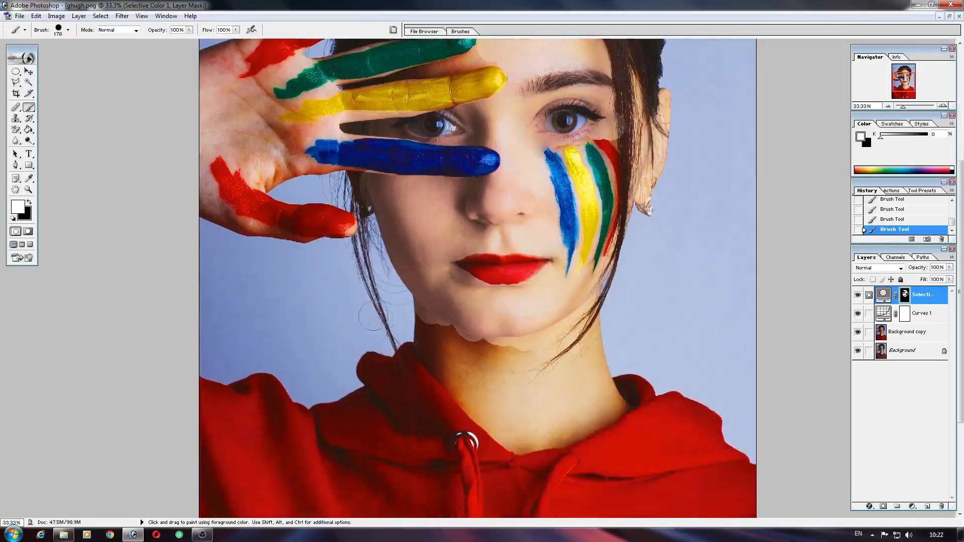
{"action": "left_click", "coordinate": [437, 342]}
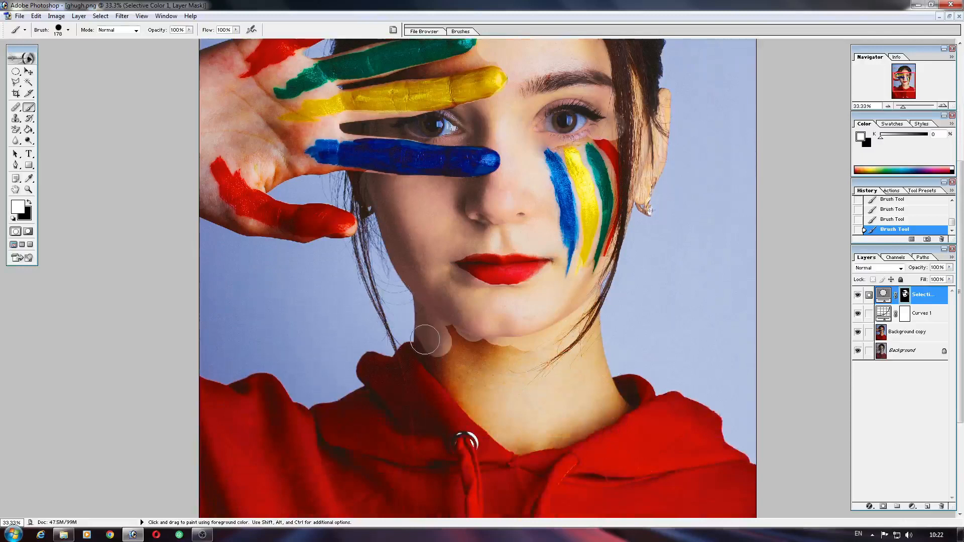
{"action": "left_click_drag", "start_coordinate": [429, 337], "coordinate": [464, 390]}
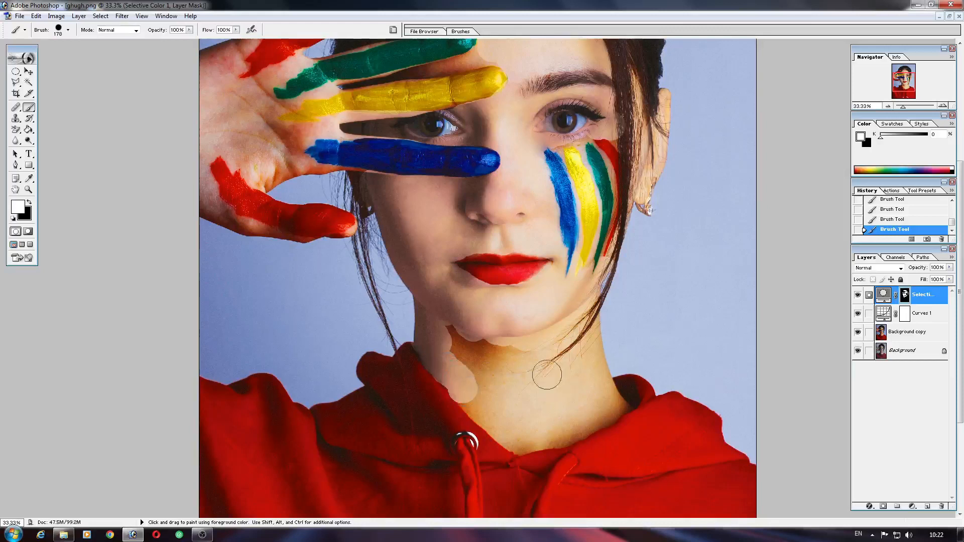
{"action": "mouse_move", "coordinate": [454, 319]}
{"action": "left_mouse_down"}
{"action": "mouse_move", "coordinate": [480, 380]}
{"action": "mouse_move", "coordinate": [459, 337]}
{"action": "mouse_move", "coordinate": [454, 357]}
{"action": "mouse_move", "coordinate": [509, 379]}
{"action": "mouse_move", "coordinate": [567, 378]}
{"action": "mouse_move", "coordinate": [596, 302]}
{"action": "mouse_move", "coordinate": [597, 381]}
{"action": "mouse_move", "coordinate": [618, 403]}
{"action": "mouse_move", "coordinate": [601, 403]}
{"action": "mouse_move", "coordinate": [640, 392]}
{"action": "mouse_move", "coordinate": [577, 424]}
{"action": "mouse_move", "coordinate": [605, 406]}
{"action": "mouse_move", "coordinate": [610, 413]}
{"action": "mouse_move", "coordinate": [605, 405]}
{"action": "mouse_move", "coordinate": [557, 434]}
{"action": "mouse_move", "coordinate": [516, 440]}
{"action": "mouse_move", "coordinate": [531, 414]}
{"action": "mouse_move", "coordinate": [508, 433]}
{"action": "mouse_move", "coordinate": [460, 381]}
{"action": "mouse_move", "coordinate": [582, 396]}
{"action": "left_mouse_up"}
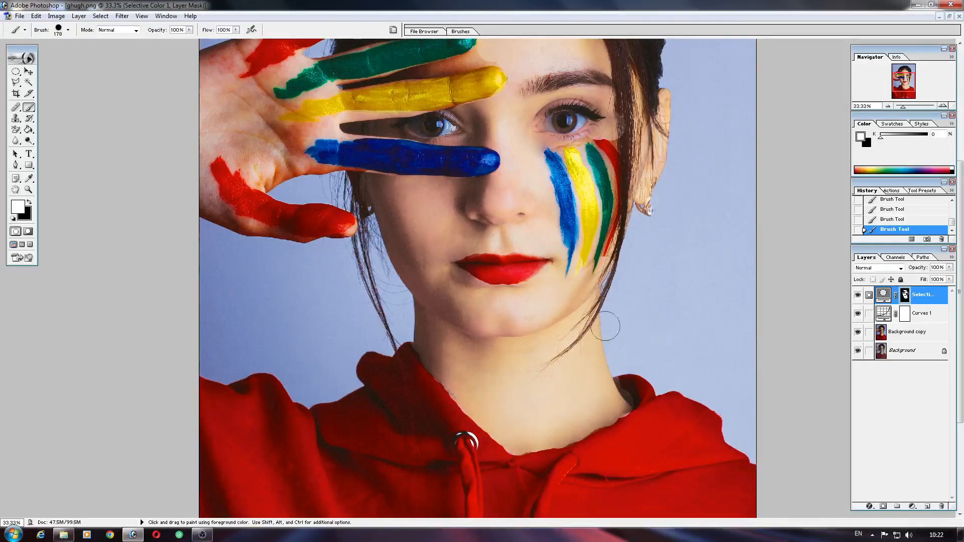
- Reduce the brush to 61 px and paint the mask over the narrow skin areas between the green and yellow fingers
{"action": "scroll", "coordinate": [647, 350], "scroll_direction": "up", "scroll_amount": 2}
{"action": "scroll", "coordinate": [647, 349], "scroll_direction": "up", "scroll_amount": 6}
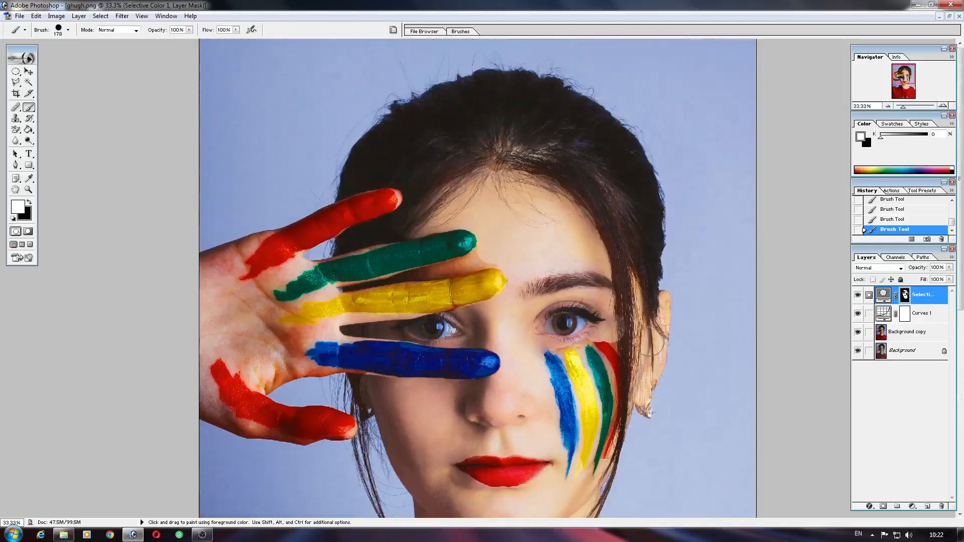
{"action": "left_click", "coordinate": [68, 29]}
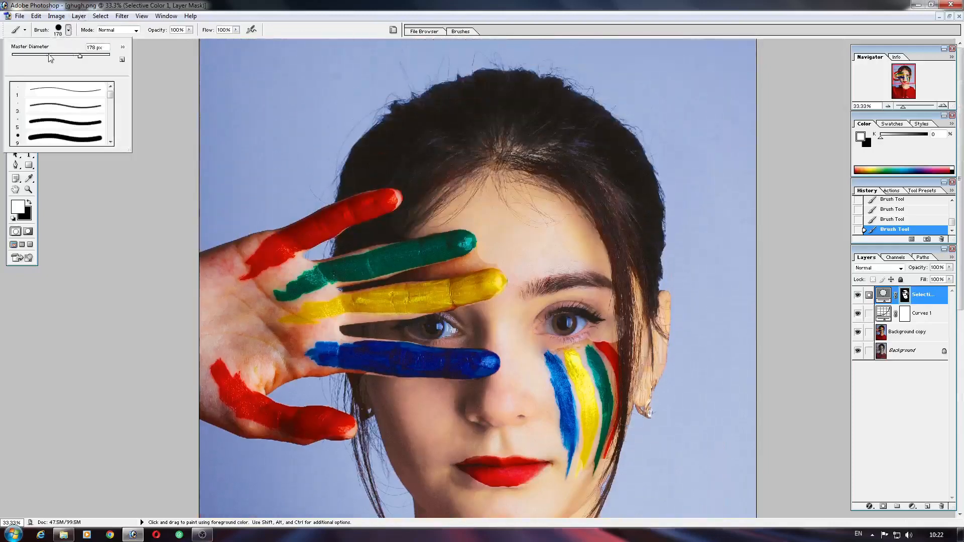
{"action": "left_click_drag", "start_coordinate": [49, 56], "coordinate": [42, 56]}
{"action": "mouse_move", "coordinate": [479, 244]}
{"action": "left_mouse_down"}
{"action": "mouse_move", "coordinate": [465, 259]}
{"action": "mouse_move", "coordinate": [351, 286]}
{"action": "left_mouse_up"}
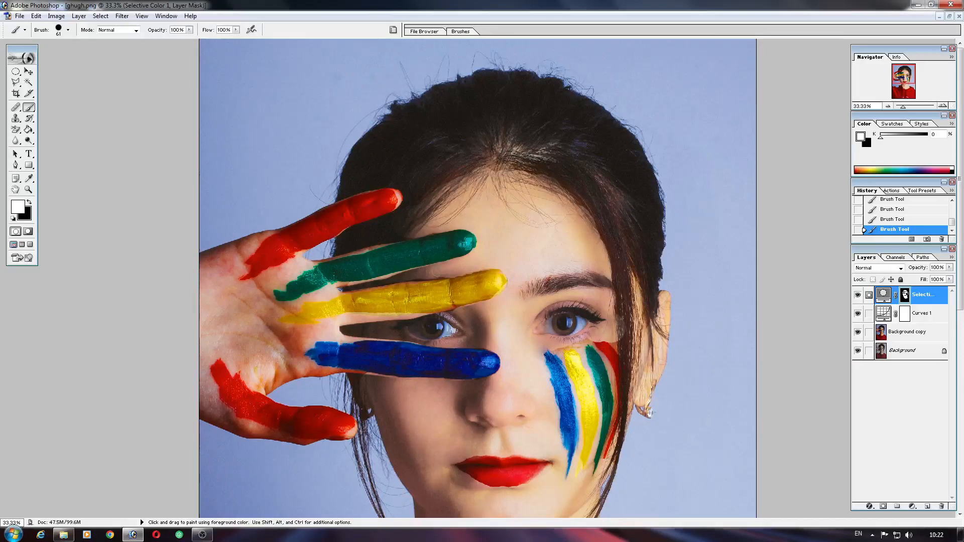
- Paint the mask over the skin around the bases of the painted fingers, from the red one to the blue one
{"action": "scroll", "coordinate": [725, 344], "scroll_direction": "down", "scroll_amount": 5}
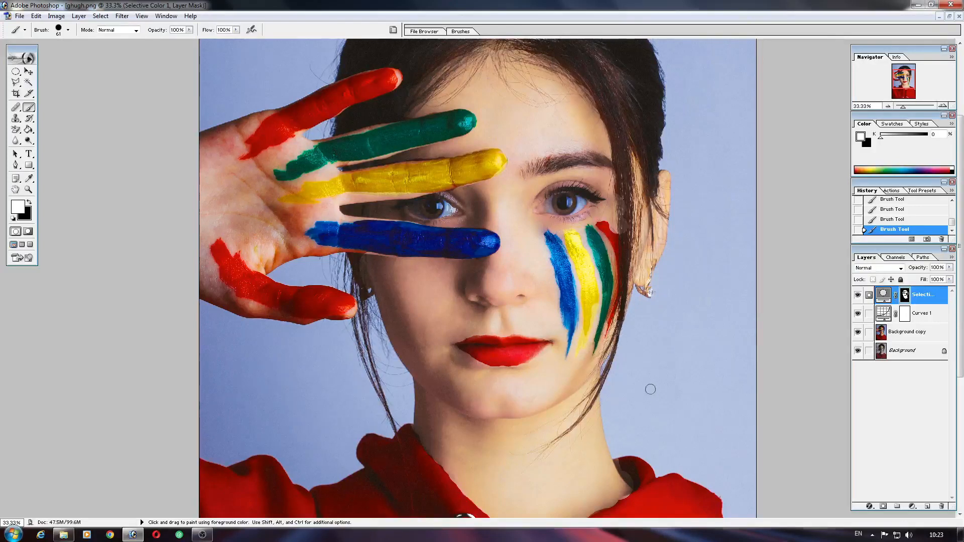
{"action": "scroll", "coordinate": [350, 337], "scroll_direction": "down", "scroll_amount": 1}
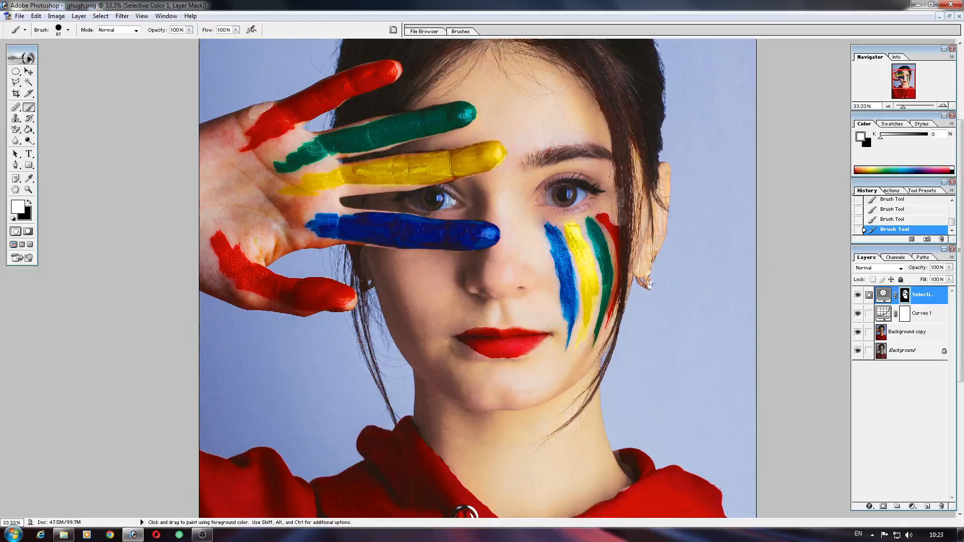
{"action": "mouse_move", "coordinate": [244, 138]}
{"action": "left_mouse_down"}
{"action": "mouse_move", "coordinate": [234, 153]}
{"action": "mouse_move", "coordinate": [277, 146]}
{"action": "left_mouse_up"}
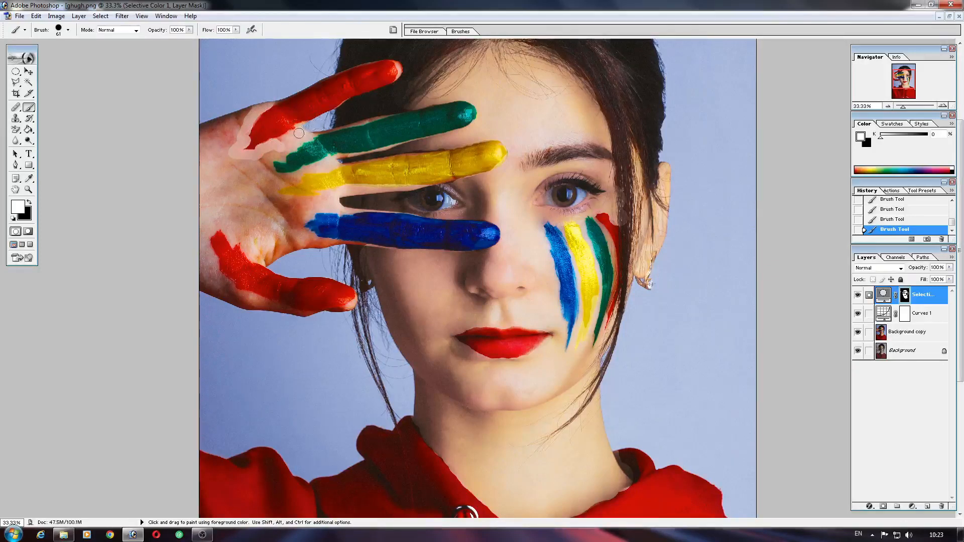
{"action": "mouse_move", "coordinate": [299, 133]}
{"action": "left_mouse_down"}
{"action": "mouse_move", "coordinate": [274, 144]}
{"action": "mouse_move", "coordinate": [277, 153]}
{"action": "mouse_move", "coordinate": [317, 134]}
{"action": "mouse_move", "coordinate": [269, 161]}
{"action": "mouse_move", "coordinate": [296, 173]}
{"action": "mouse_move", "coordinate": [327, 164]}
{"action": "mouse_move", "coordinate": [271, 197]}
{"action": "mouse_move", "coordinate": [345, 199]}
{"action": "mouse_move", "coordinate": [321, 209]}
{"action": "mouse_move", "coordinate": [328, 213]}
{"action": "mouse_move", "coordinate": [284, 208]}
{"action": "mouse_move", "coordinate": [314, 206]}
{"action": "mouse_move", "coordinate": [330, 206]}
{"action": "mouse_move", "coordinate": [275, 215]}
{"action": "mouse_move", "coordinate": [311, 231]}
{"action": "mouse_move", "coordinate": [295, 226]}
{"action": "mouse_move", "coordinate": [303, 219]}
{"action": "mouse_move", "coordinate": [311, 239]}
{"action": "mouse_move", "coordinate": [345, 238]}
{"action": "left_mouse_up"}
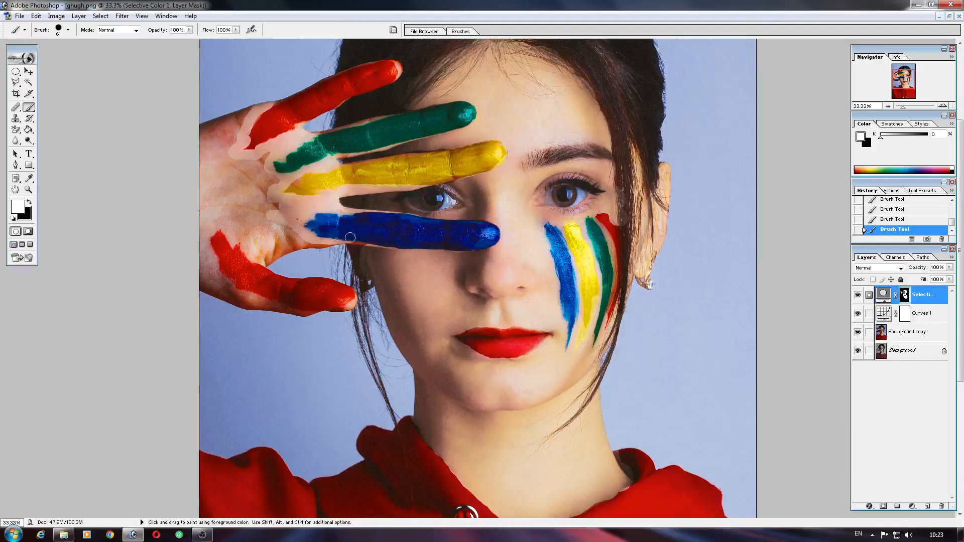
- Enlarge the brush to 149 px and paint the mask over the palm, the wrist and the skin along the thumb
{"action": "left_click", "coordinate": [69, 31]}
{"action": "left_click_drag", "start_coordinate": [55, 58], "coordinate": [74, 58]}
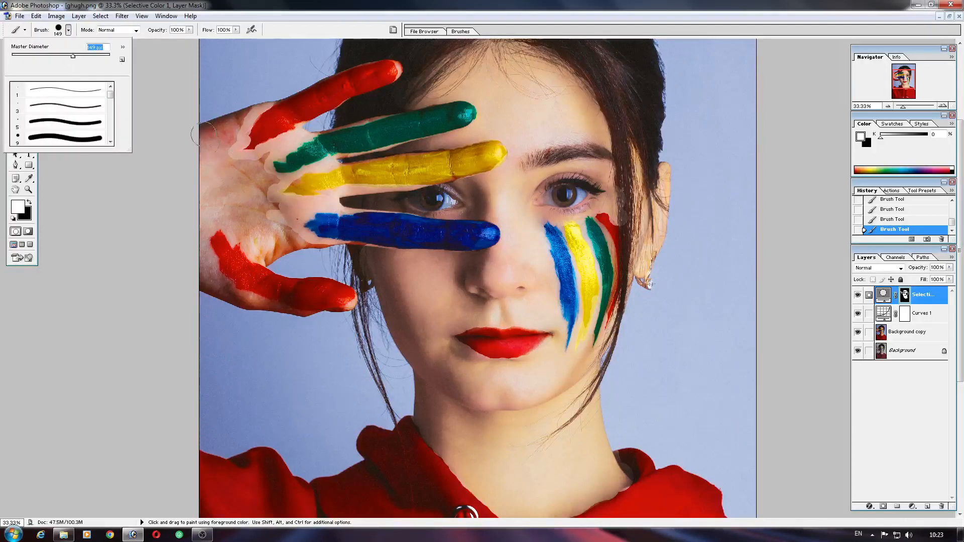
{"action": "mouse_move", "coordinate": [255, 103]}
{"action": "left_mouse_down"}
{"action": "mouse_move", "coordinate": [232, 115]}
{"action": "mouse_move", "coordinate": [212, 206]}
{"action": "mouse_move", "coordinate": [214, 113]}
{"action": "mouse_move", "coordinate": [228, 178]}
{"action": "mouse_move", "coordinate": [246, 181]}
{"action": "mouse_move", "coordinate": [247, 165]}
{"action": "mouse_move", "coordinate": [264, 157]}
{"action": "mouse_move", "coordinate": [259, 175]}
{"action": "mouse_move", "coordinate": [265, 190]}
{"action": "mouse_move", "coordinate": [270, 184]}
{"action": "mouse_move", "coordinate": [263, 206]}
{"action": "mouse_move", "coordinate": [252, 205]}
{"action": "mouse_move", "coordinate": [309, 248]}
{"action": "mouse_move", "coordinate": [365, 253]}
{"action": "mouse_move", "coordinate": [286, 234]}
{"action": "mouse_move", "coordinate": [299, 251]}
{"action": "mouse_move", "coordinate": [261, 242]}
{"action": "mouse_move", "coordinate": [238, 193]}
{"action": "mouse_move", "coordinate": [214, 203]}
{"action": "mouse_move", "coordinate": [236, 233]}
{"action": "mouse_move", "coordinate": [275, 255]}
{"action": "mouse_move", "coordinate": [209, 207]}
{"action": "mouse_move", "coordinate": [219, 220]}
{"action": "mouse_move", "coordinate": [197, 235]}
{"action": "mouse_move", "coordinate": [202, 262]}
{"action": "mouse_move", "coordinate": [213, 284]}
{"action": "mouse_move", "coordinate": [260, 312]}
{"action": "left_mouse_up"}
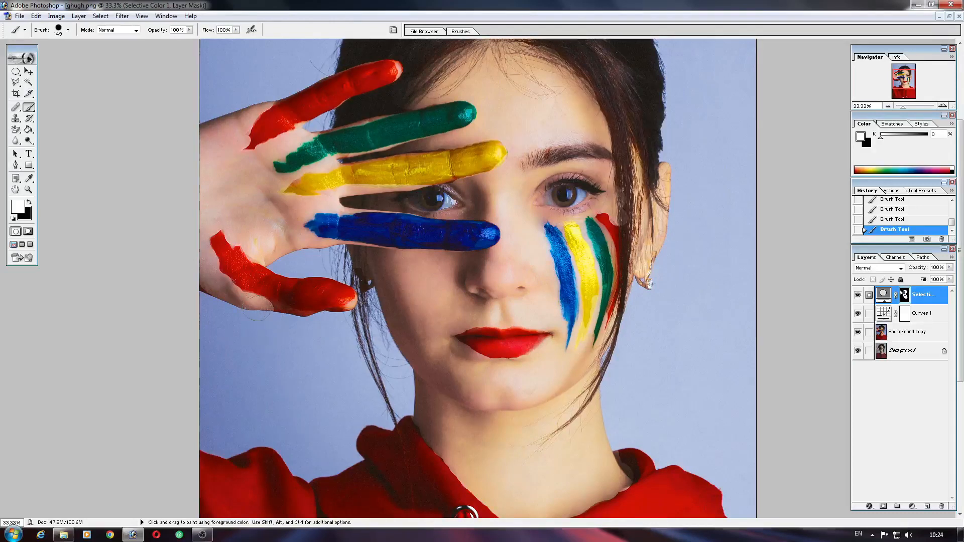
{"action": "mouse_move", "coordinate": [272, 311]}
{"action": "left_mouse_down"}
{"action": "mouse_move", "coordinate": [311, 324]}
{"action": "mouse_move", "coordinate": [337, 296]}
{"action": "left_mouse_up"}
- Merge the Curves 1 layer and the Selective Color layer down into the Background copy layer
{"action": "key", "text": "ctrl"}
{"action": "key", "text": "ctrl+minus"}
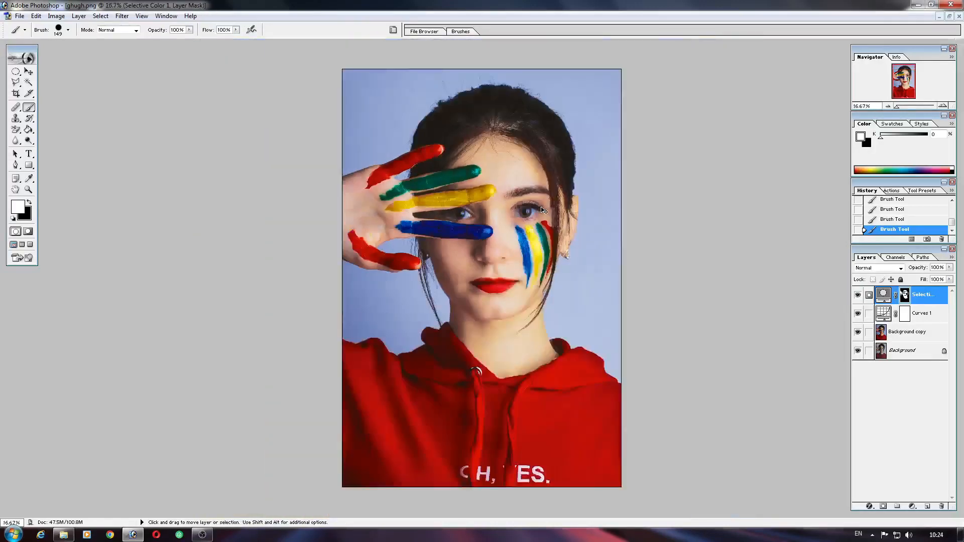
{"action": "key", "text": "ctrl+e"}
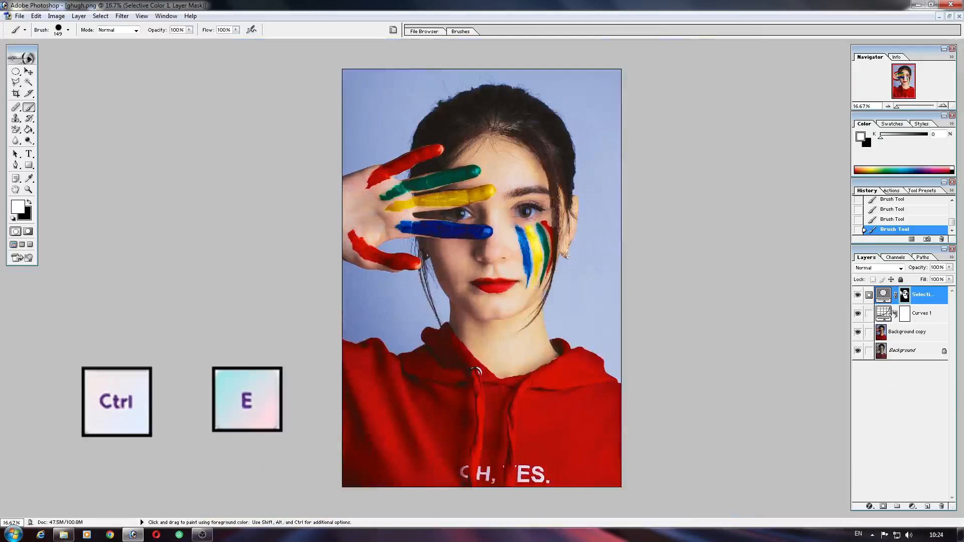
{"action": "left_click", "coordinate": [929, 314]}
{"action": "key", "text": "ctrl+e"}
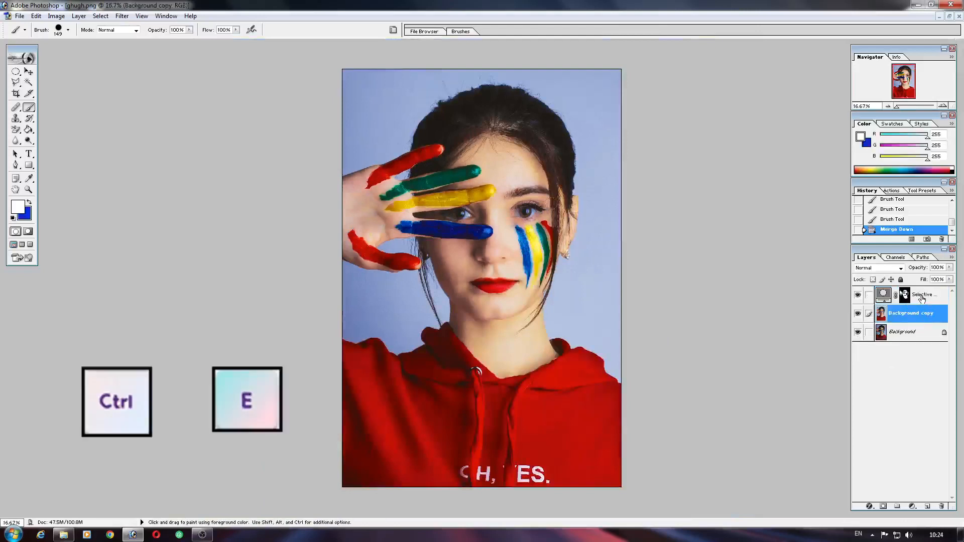
{"action": "left_click", "coordinate": [922, 297]}
{"action": "key", "text": "ctrl+e"}
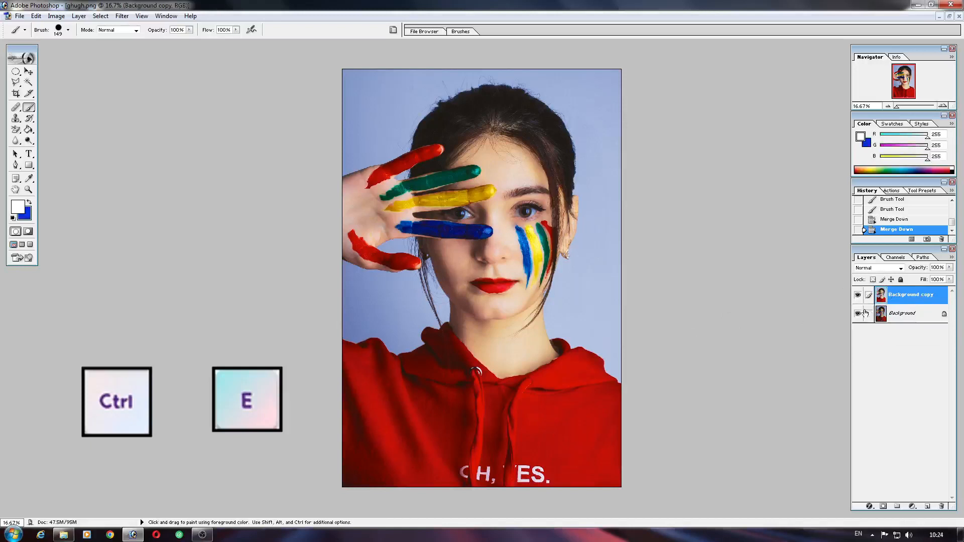
- Compare the portrait before and after retouching by repeatedly hiding and showing the Background copy layer, leaving it shown
{"action": "left_click", "coordinate": [858, 295]}
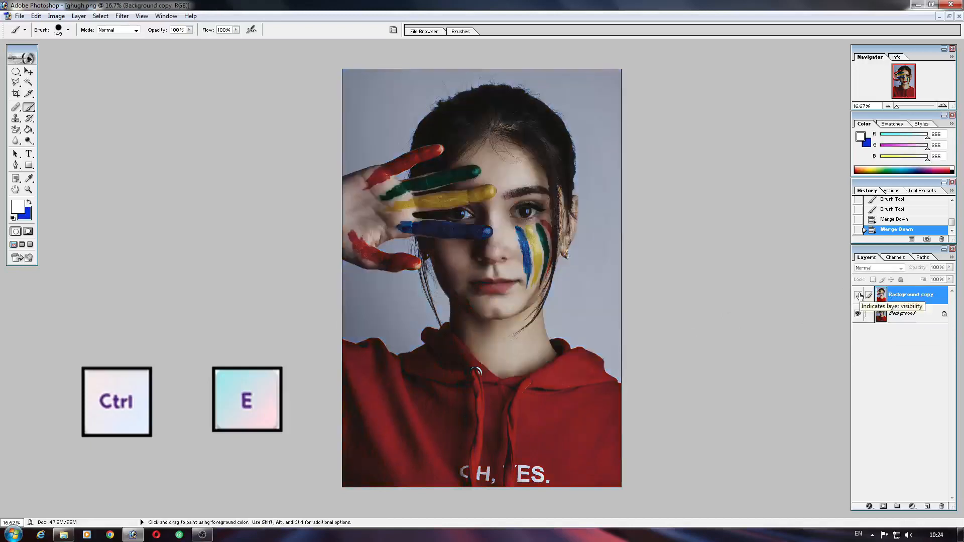
{"action": "left_click", "coordinate": [858, 295]}
{"action": "left_click", "coordinate": [858, 295]}
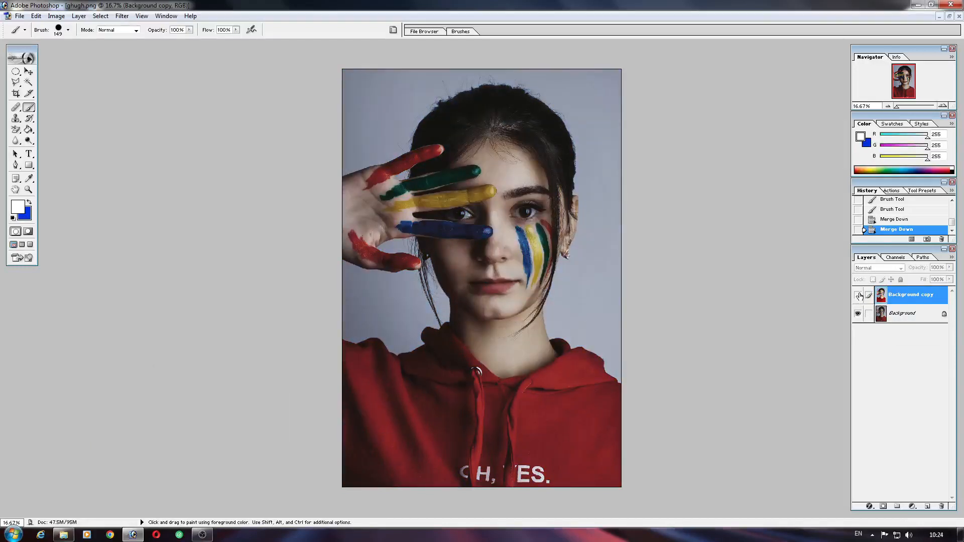
{"action": "left_click", "coordinate": [857, 295]}
{"action": "left_click", "coordinate": [857, 295]}
{"action": "left_click", "coordinate": [858, 295]}
{"action": "left_click", "coordinate": [858, 295]}
{"action": "left_click", "coordinate": [858, 295]}
{"action": "left_click", "coordinate": [858, 295]}
{"action": "left_click", "coordinate": [858, 295]}
{"action": "left_click", "coordinate": [857, 296]}
{"action": "left_click", "coordinate": [858, 296]}
{"action": "left_click", "coordinate": [858, 295]}
{"action": "left_click", "coordinate": [858, 295]}
{"action": "left_click", "coordinate": [858, 295]}
{"action": "left_click", "coordinate": [858, 295]}
{"action": "left_click", "coordinate": [858, 295]}
{"action": "left_click", "coordinate": [858, 295]}
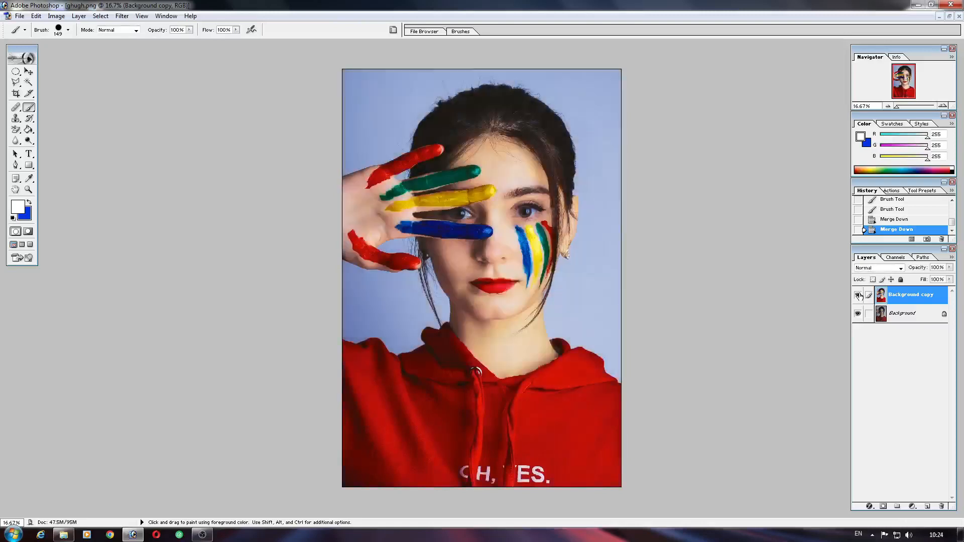